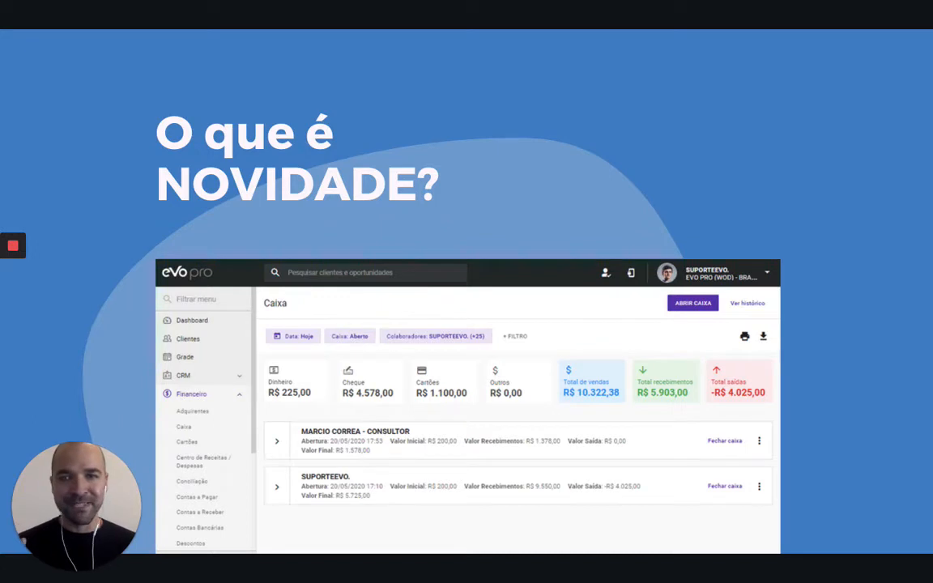
Step: Advance the presentation to the "Abertura e Fechamento" slide and switch to the Caixa page in EVO
key(Right)
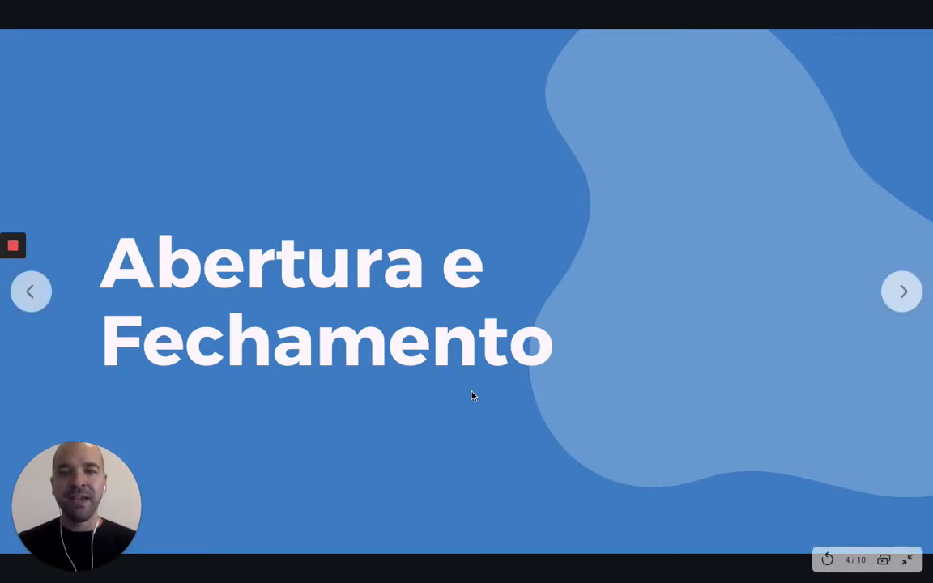
key(ctrl+Right)
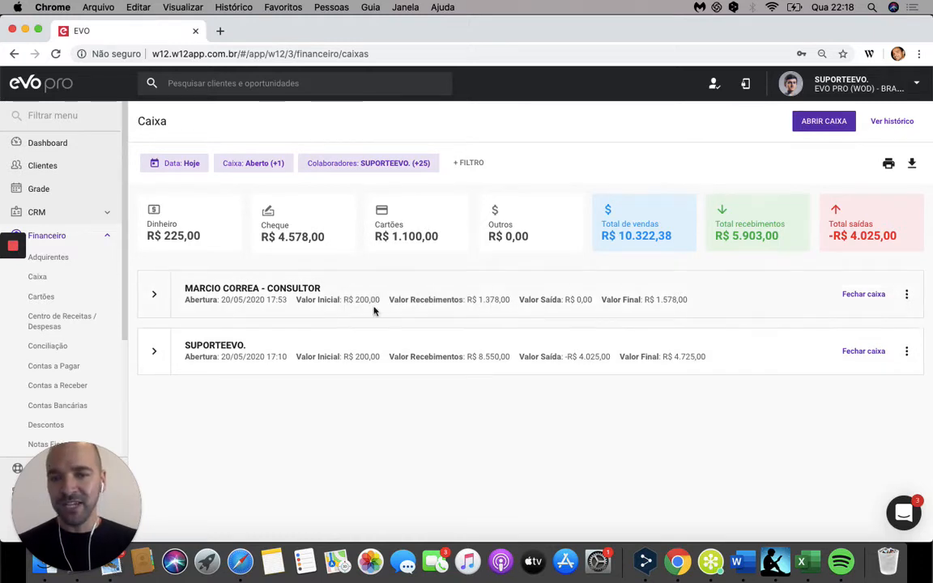
Step: Try to close the consultant's cash register, proceeding as far as the login confirmation and dismissing it
click(863, 301)
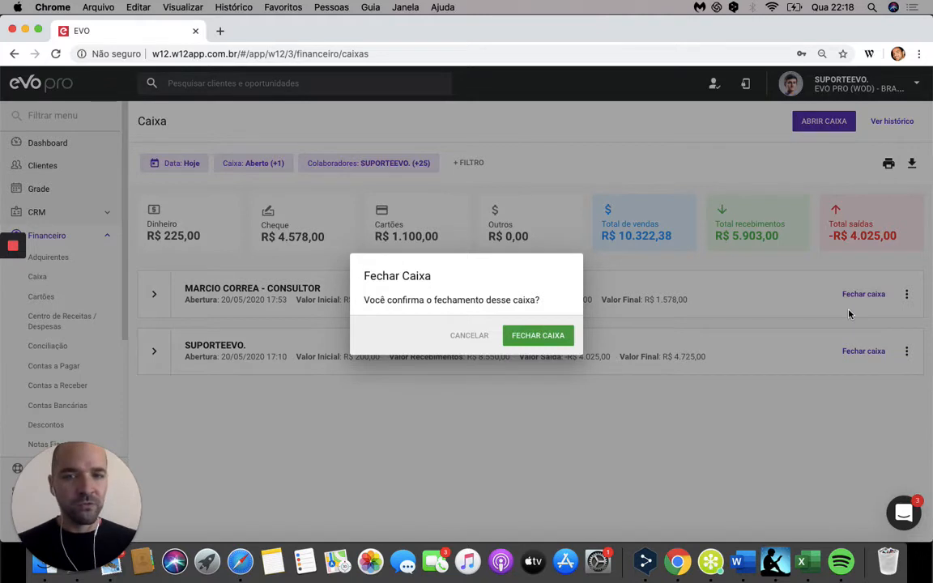
click(565, 342)
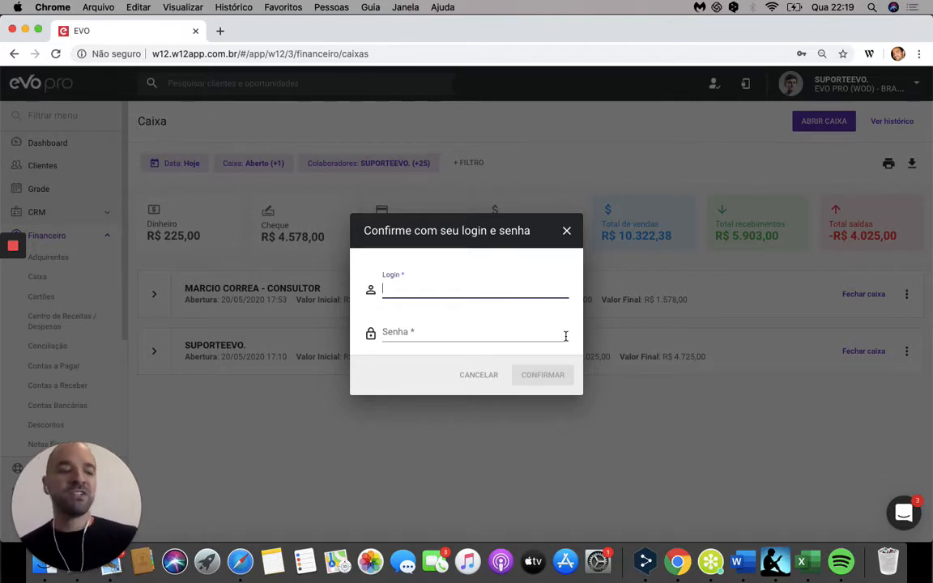
click(564, 234)
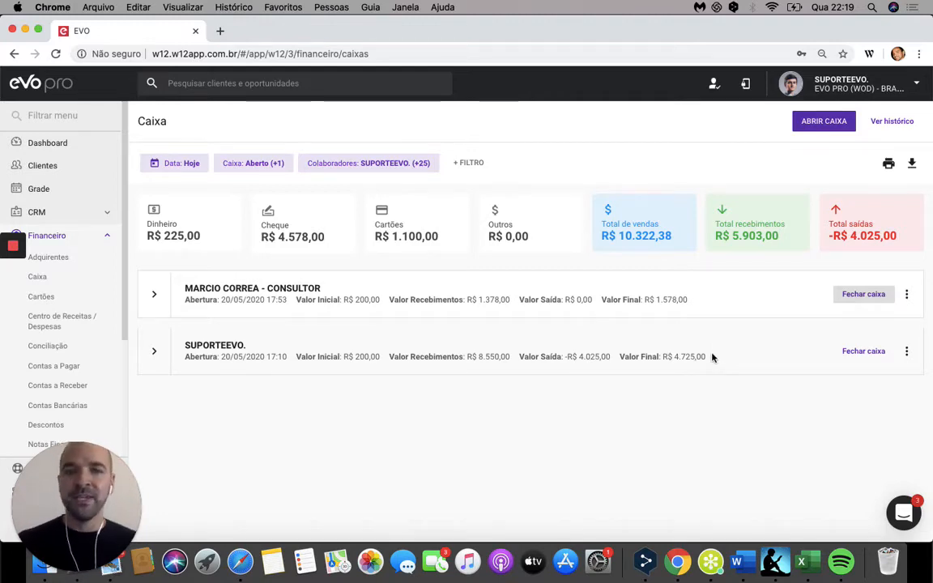
Step: Advance the presentation to the "Filtros dinâmicos" slide and return to the Caixa page in EVO
key(ctrl+Left)
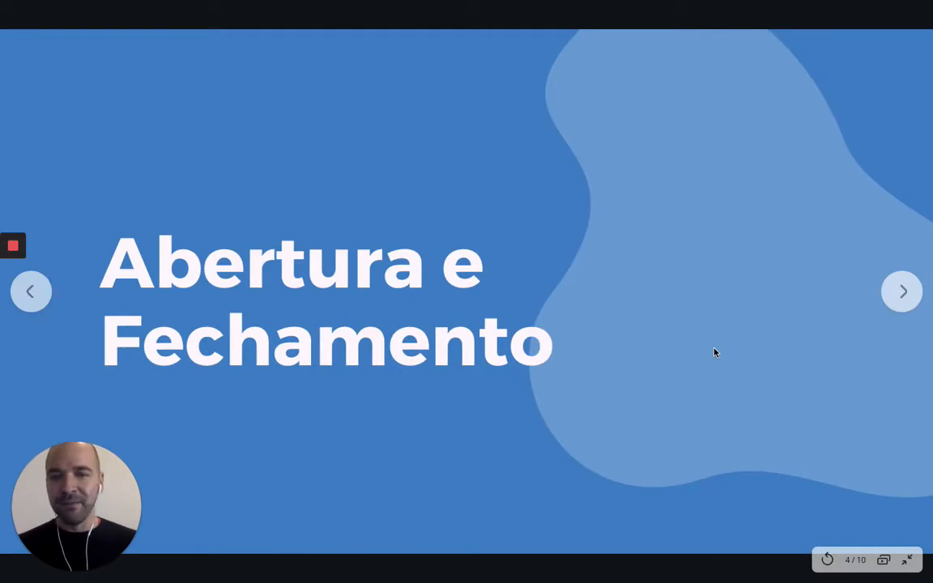
key(Right)
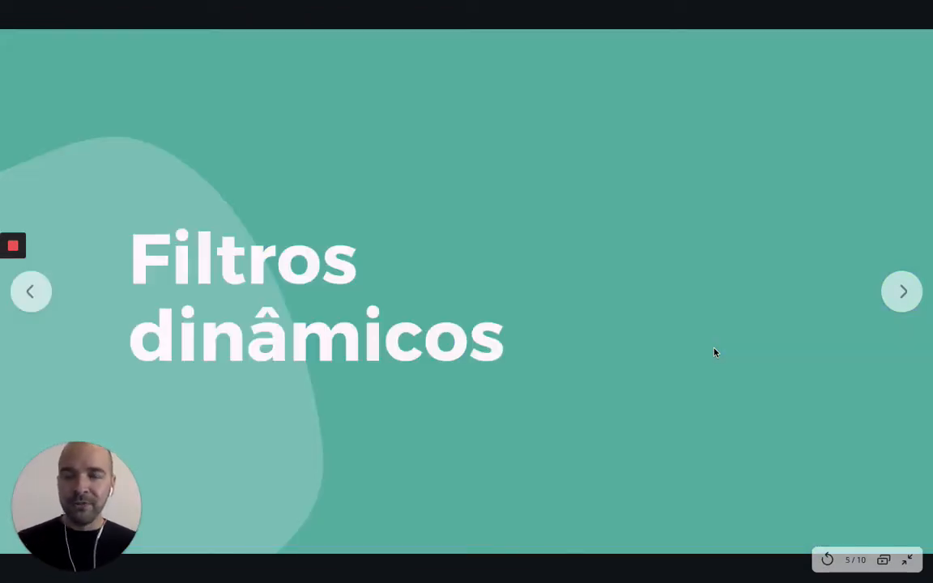
key(ctrl+Right)
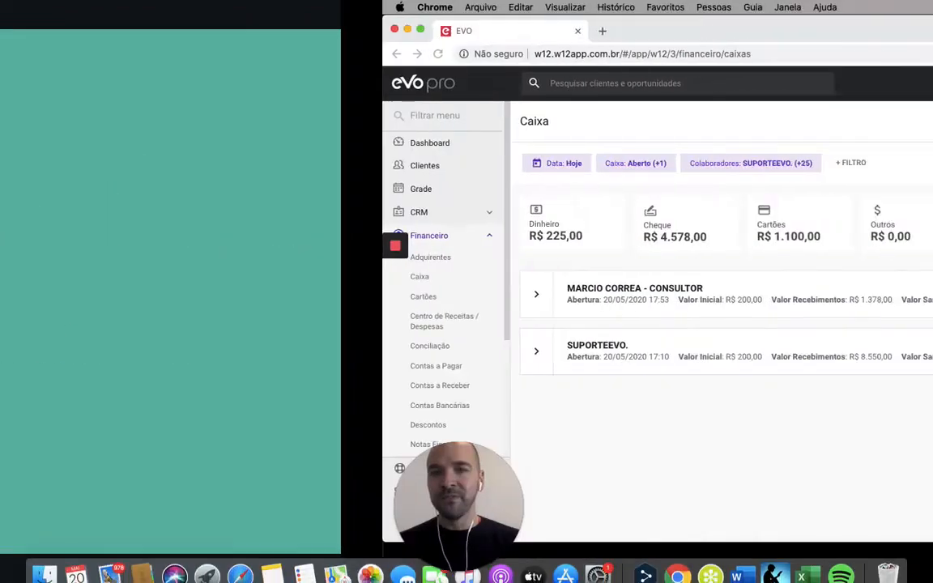
mouse_move(421, 240)
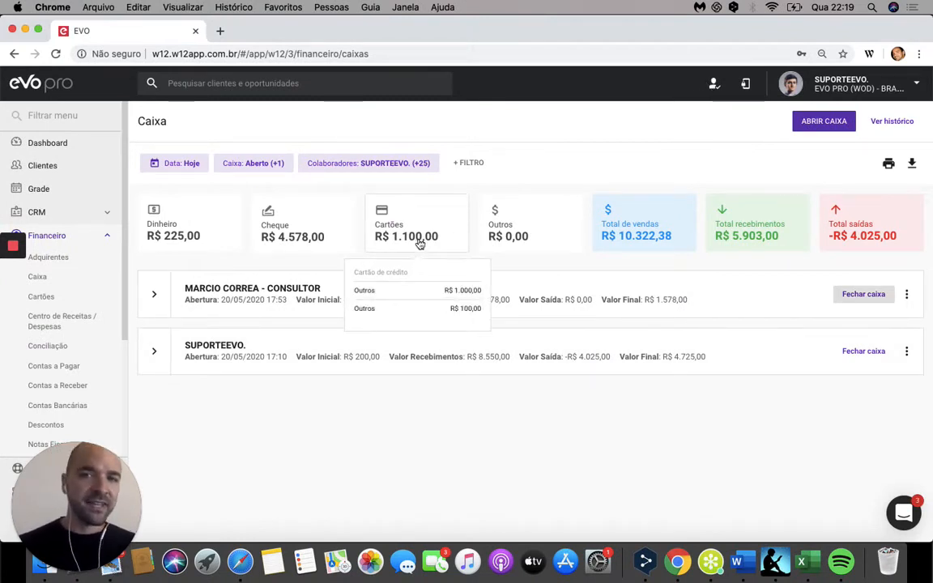
Step: Look over the period options offered by the cash register list's date filter without changing the selection
click(191, 167)
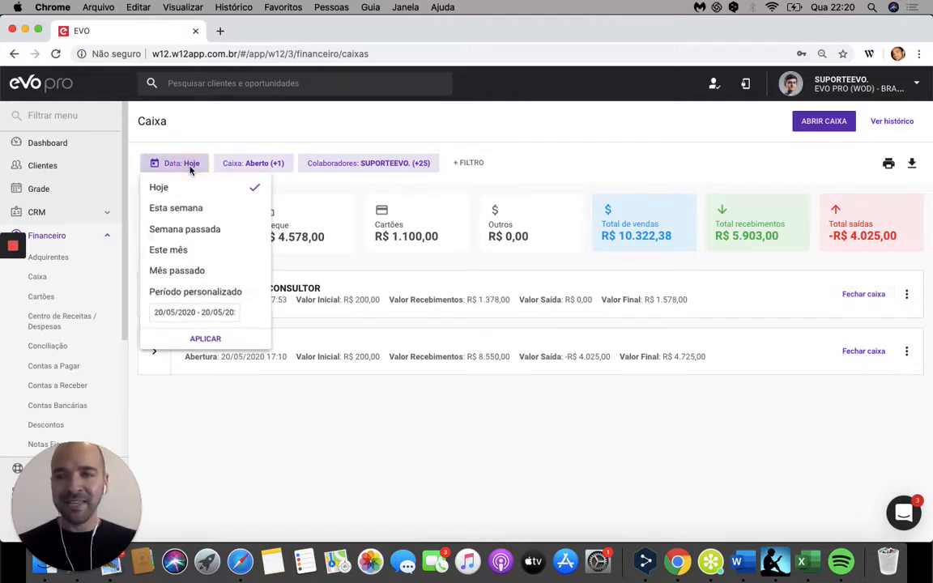
click(252, 165)
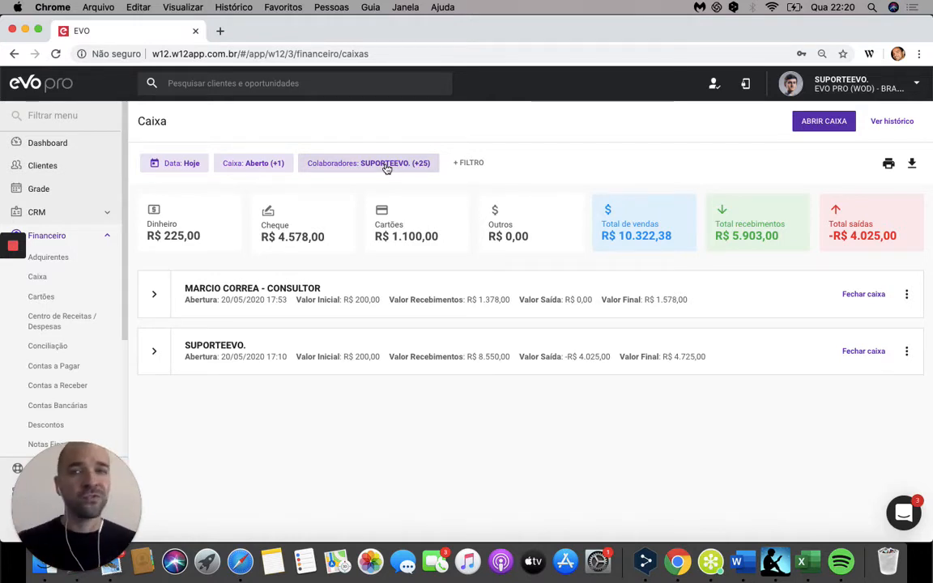
click(183, 172)
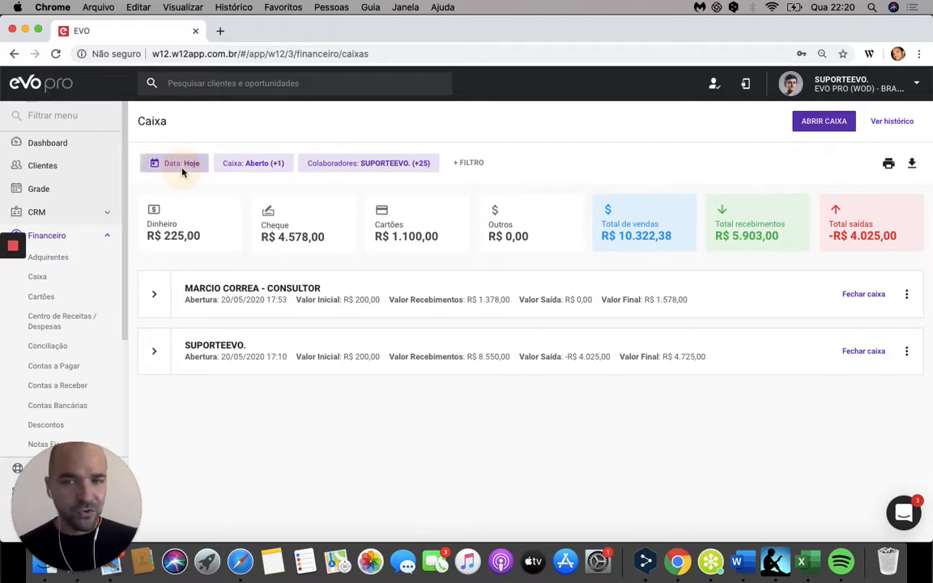
click(222, 169)
Step: Try excluding Fechado from the Caixa status filter, include it again, and apply the filter with all statuses selected
click(234, 168)
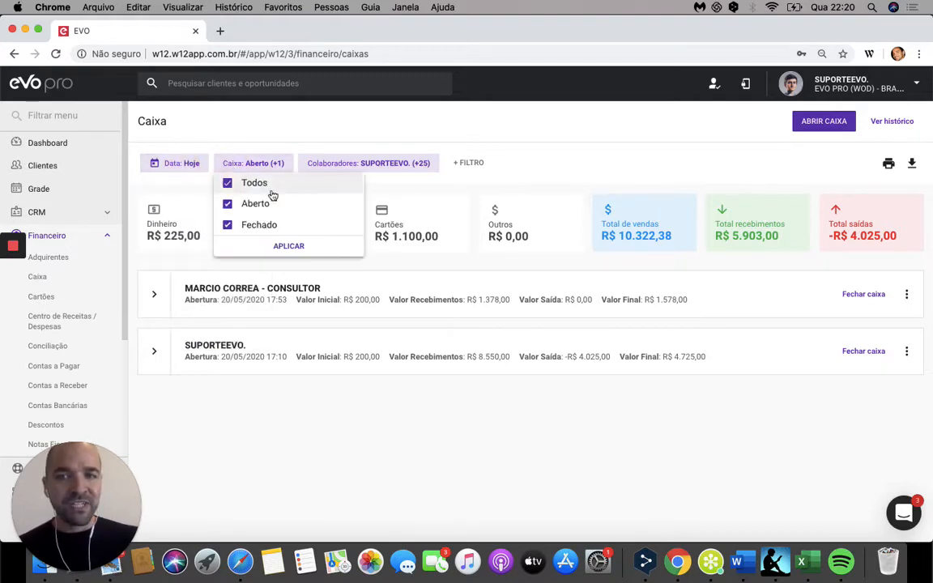
click(276, 230)
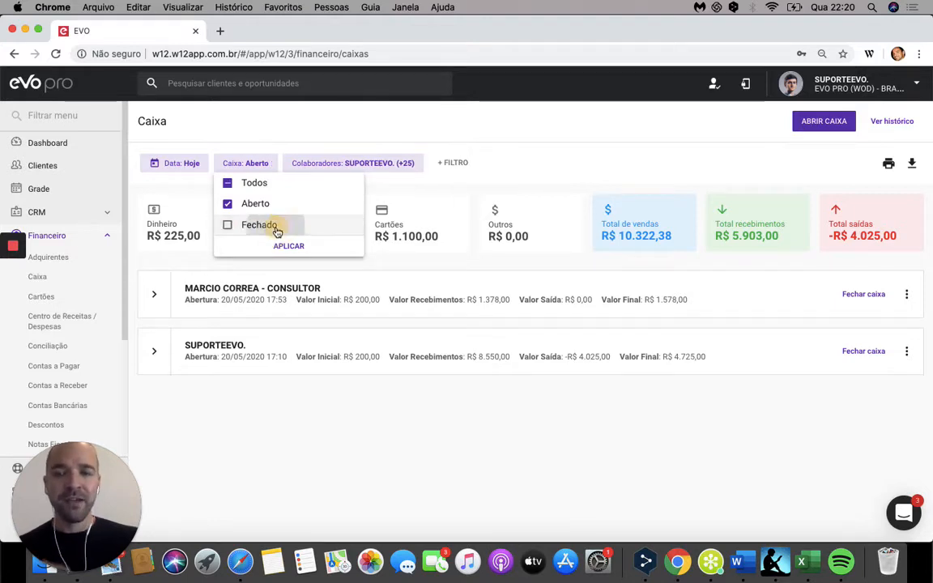
click(277, 231)
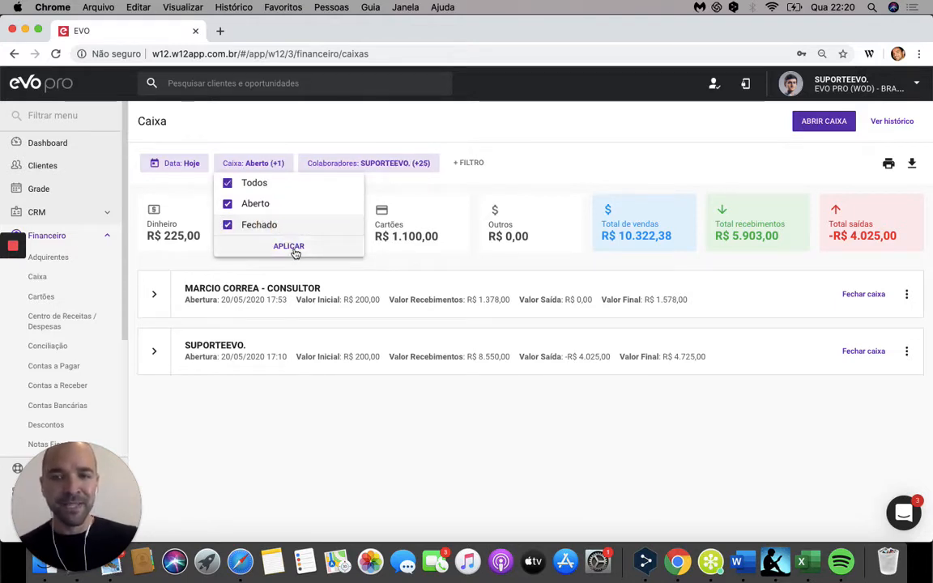
click(290, 246)
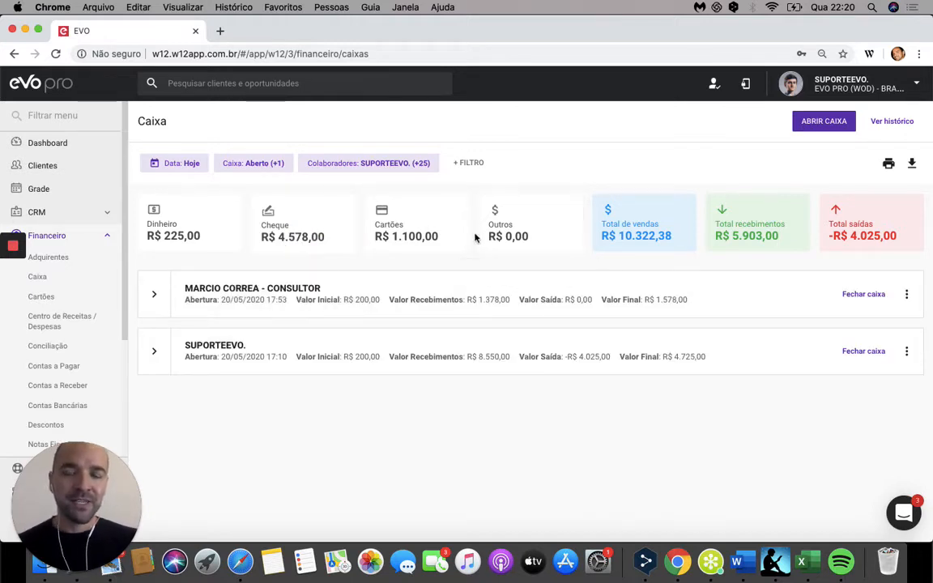
Step: Try searching the Colaboradores filter for the consultant by name, and reapply it with Todos selected
click(376, 169)
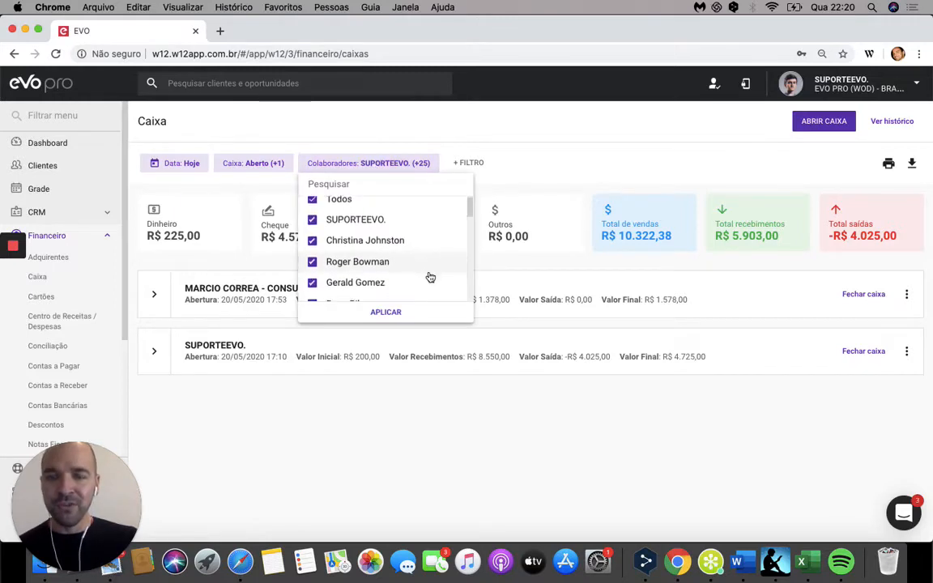
click(369, 185)
text(marci)
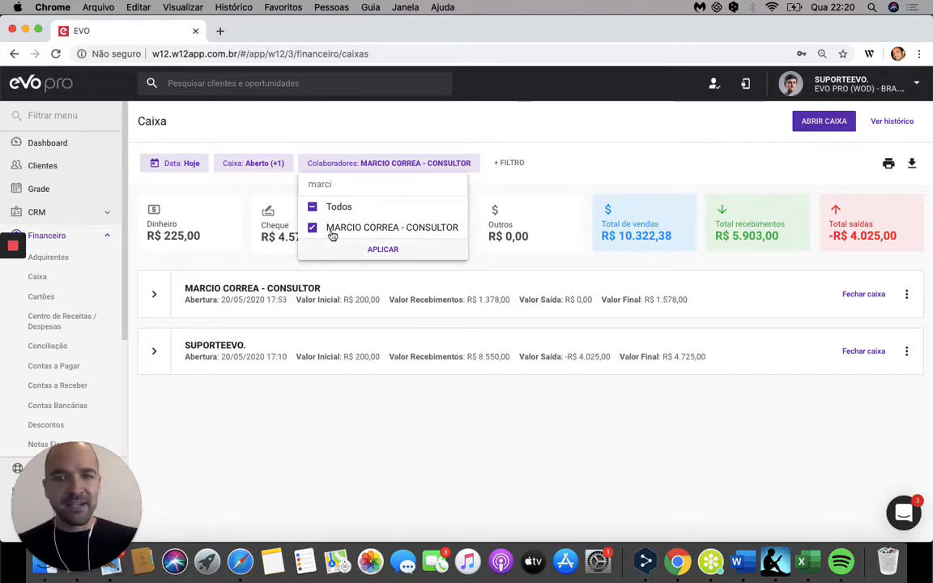
double_click(340, 187)
key(BackSpace)
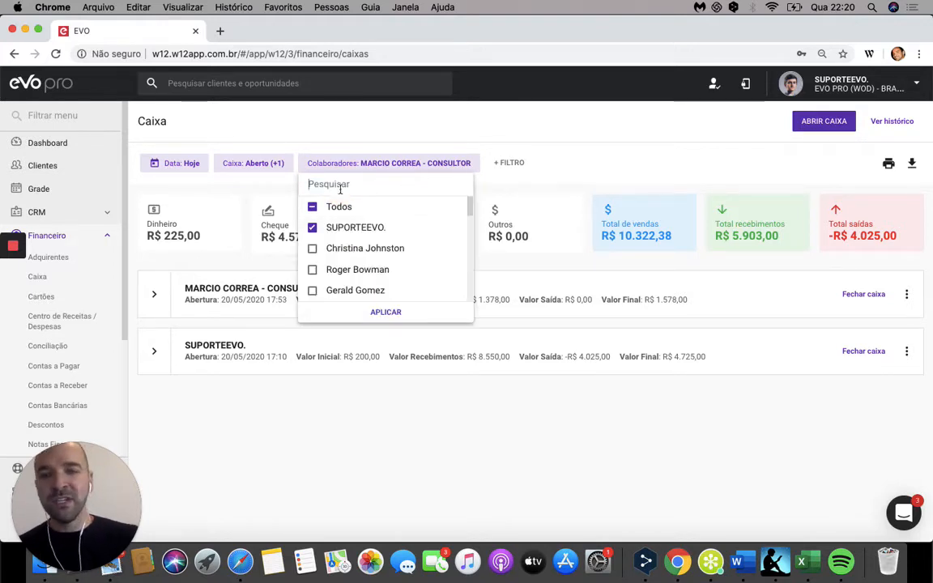
click(313, 208)
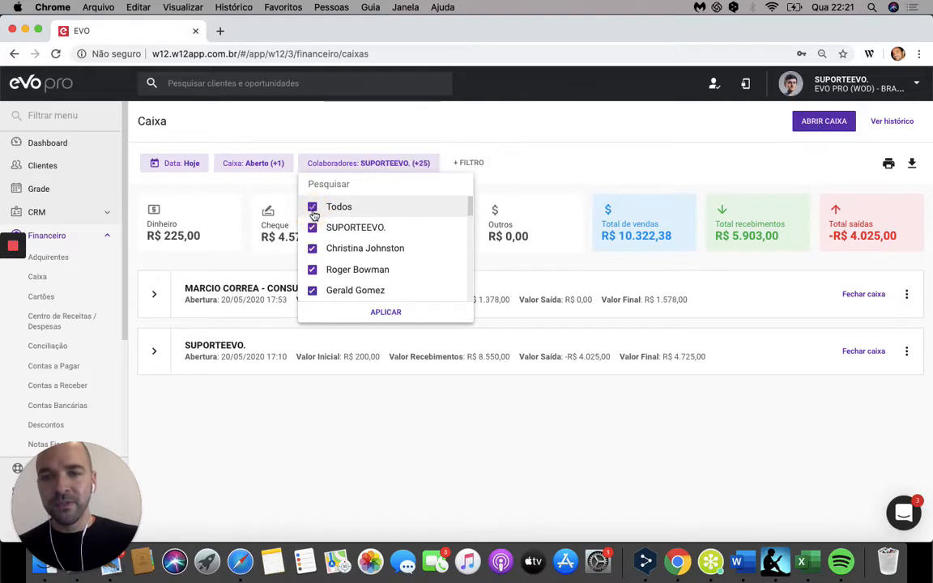
click(384, 315)
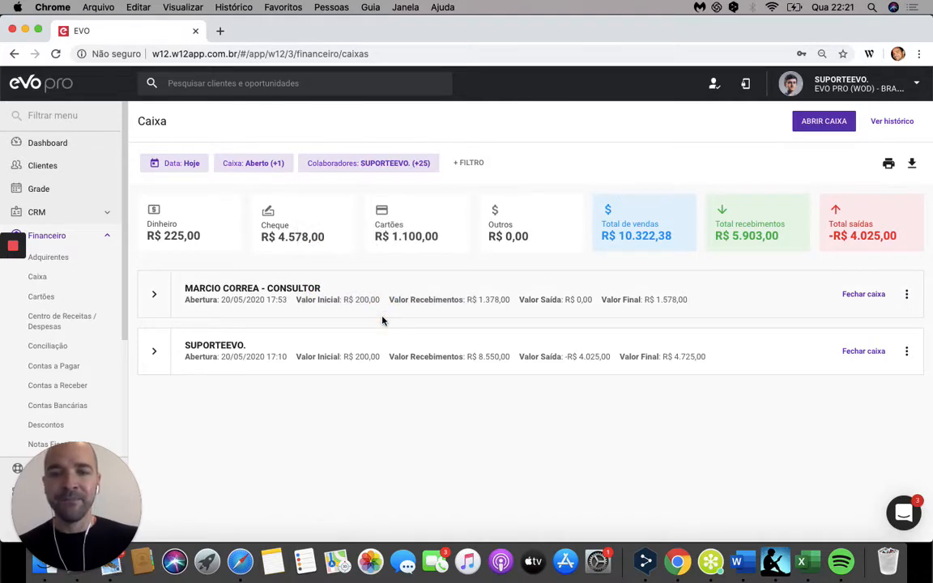
Step: Add a Status filter to the cash register list, look through its options, and remove it
click(471, 169)
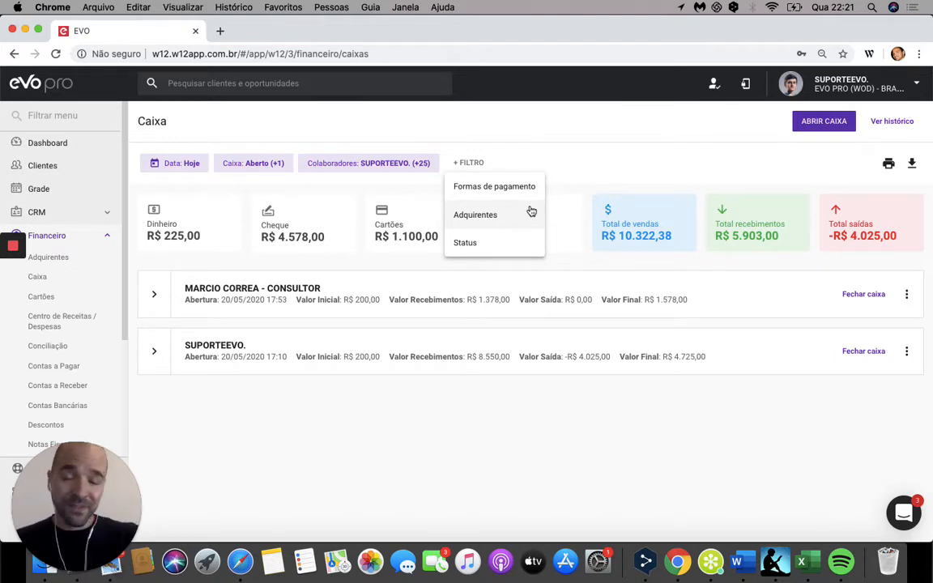
click(525, 252)
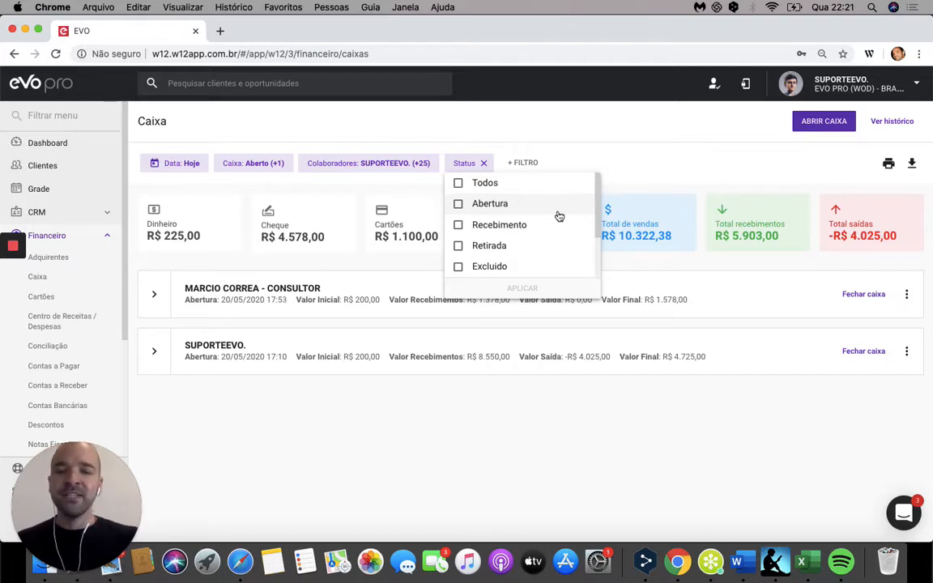
scroll(563, 230, down, 2)
scroll(565, 232, up, 2)
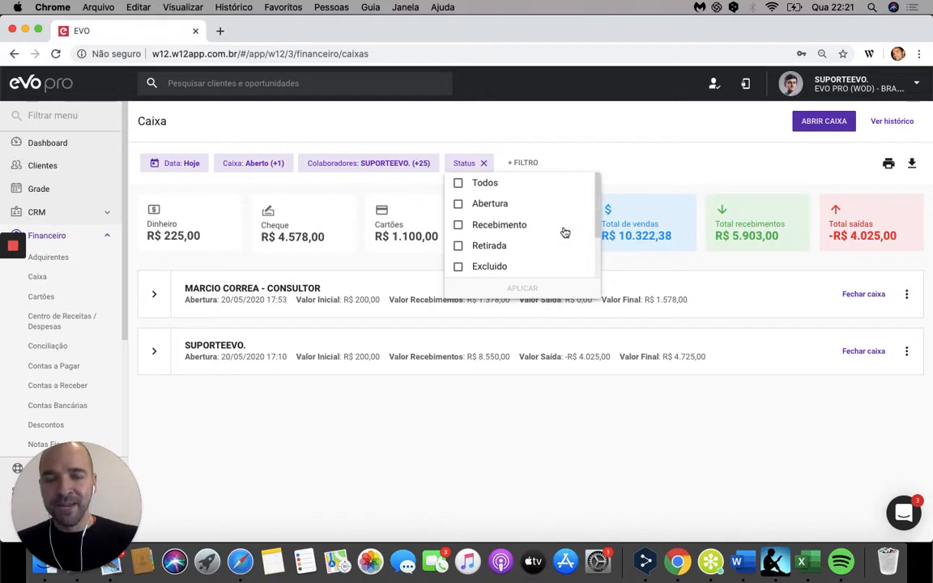
click(484, 165)
click(484, 165)
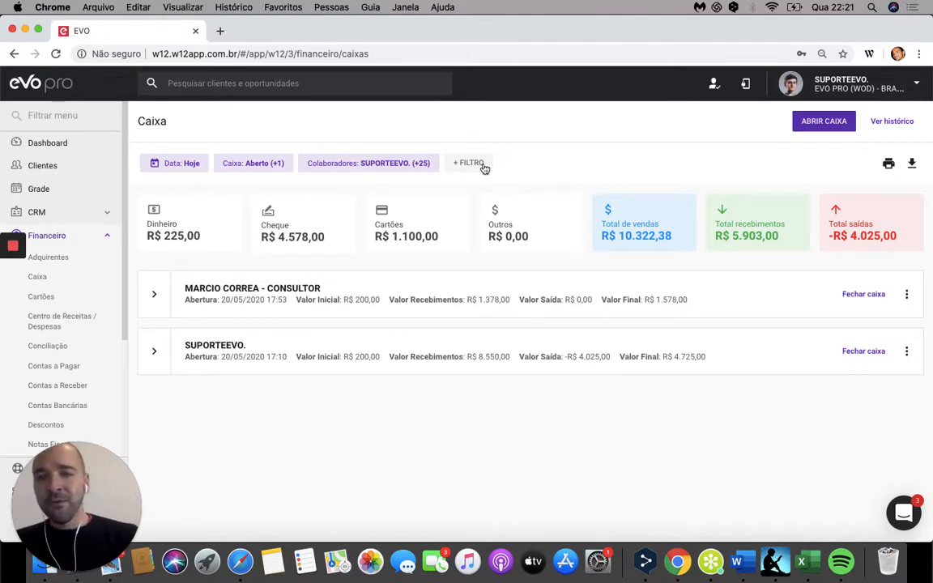
Step: Apply a Formas de pagamento filter with Todos selected to the cash register list, and remove it
click(484, 162)
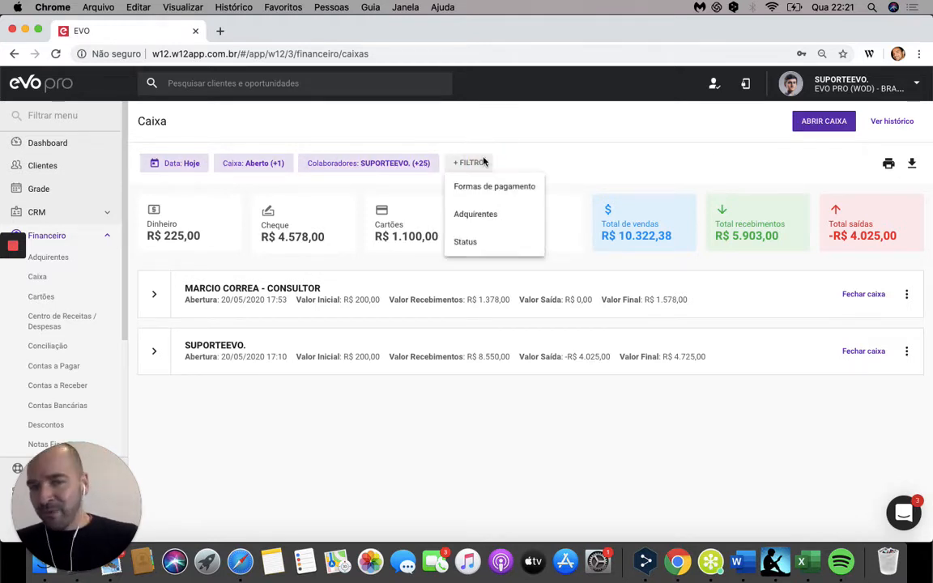
click(522, 186)
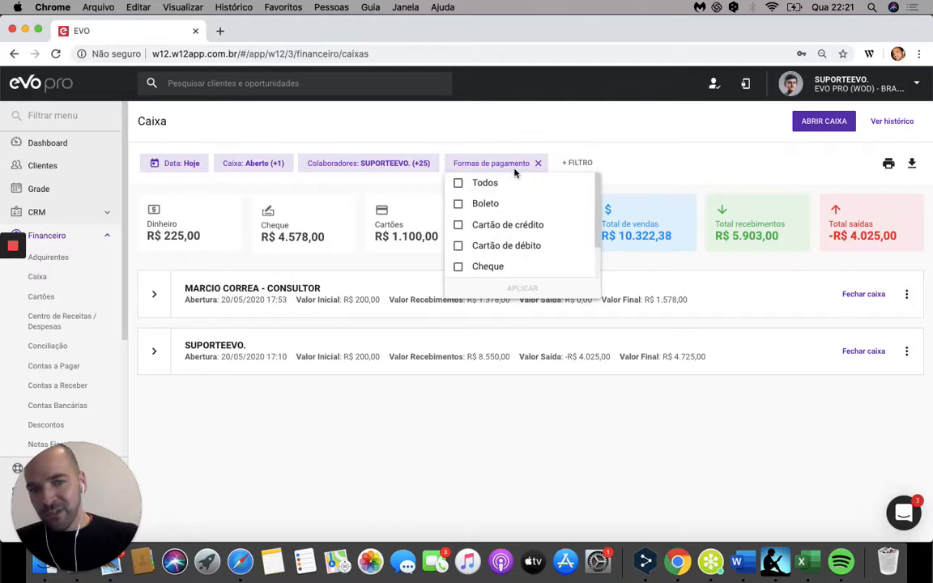
click(458, 183)
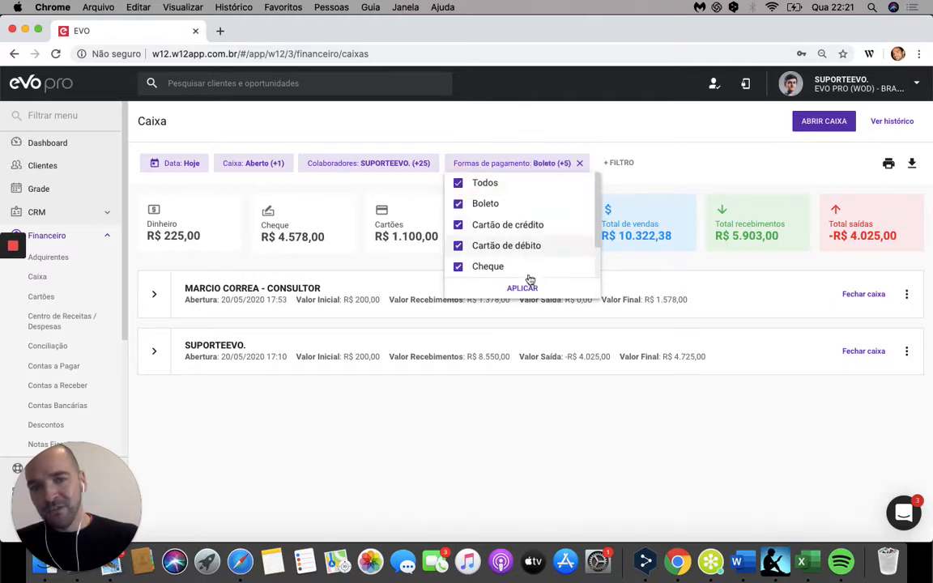
click(522, 289)
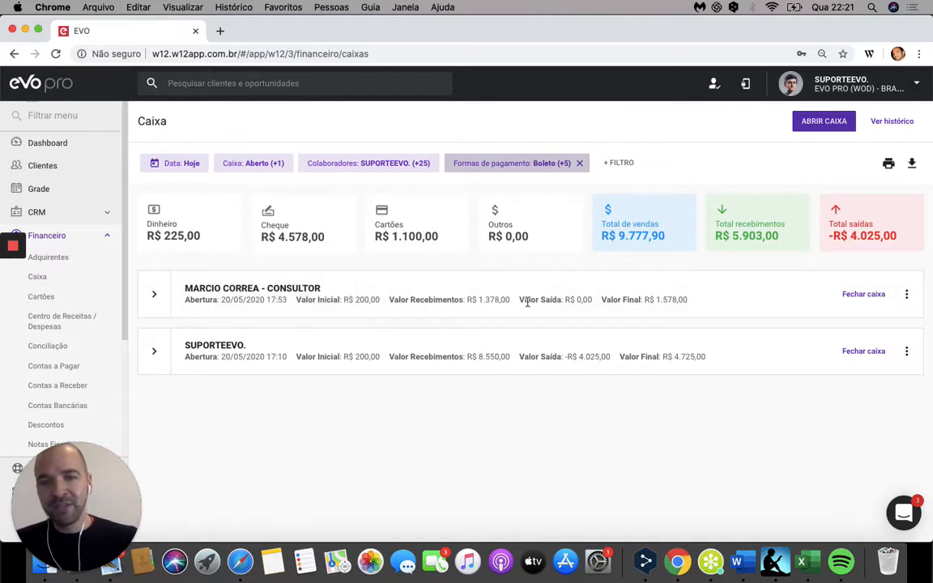
click(579, 163)
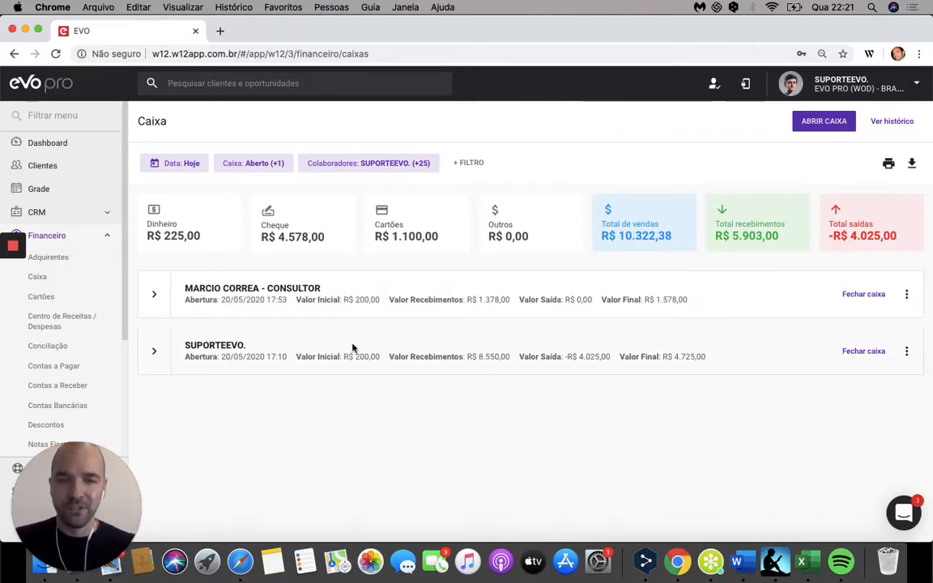
Step: Advance the presentation to the "Resumo de Caixas" slide and examine the Cheque and Cartões breakdowns on EVO's Caixa page
key(ctrl+Left)
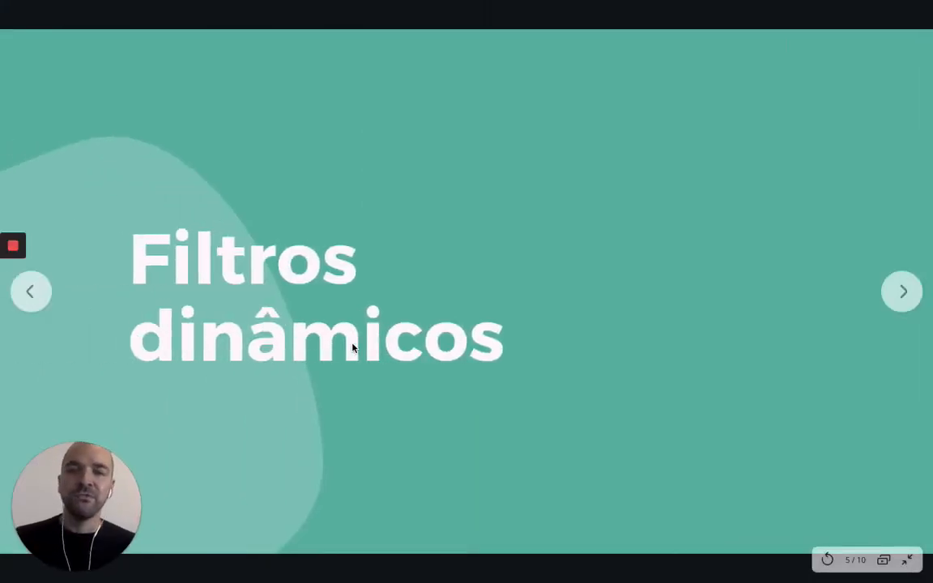
key(Right)
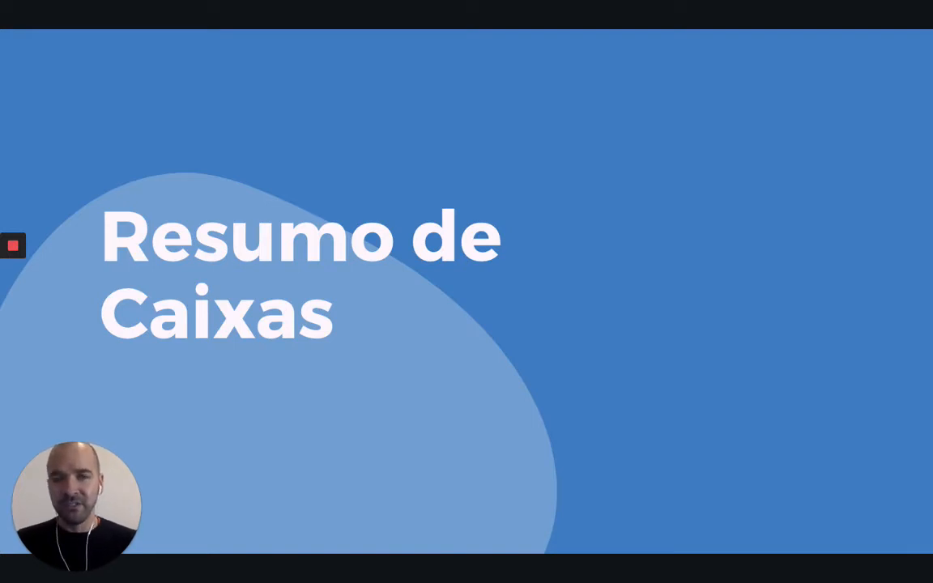
key(ctrl+Right)
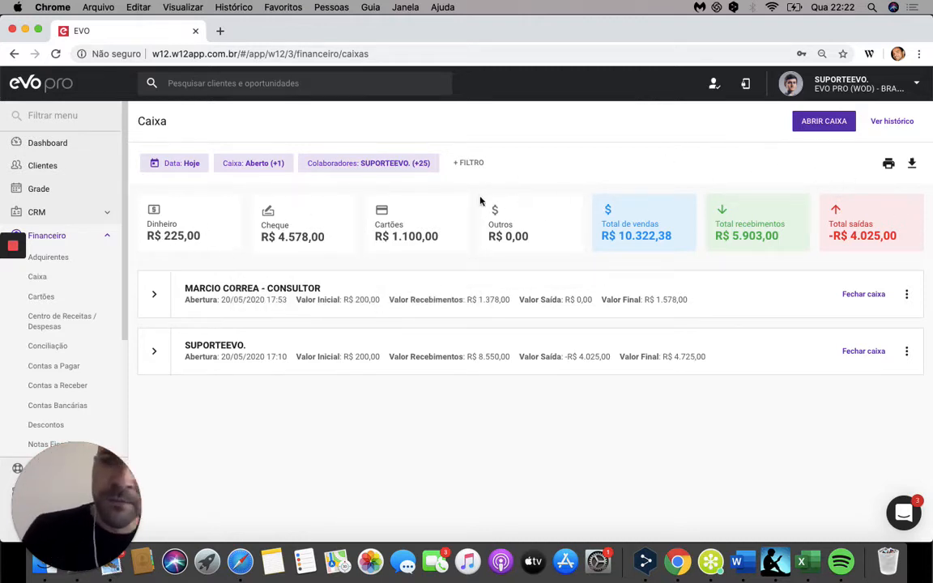
mouse_move(293, 210)
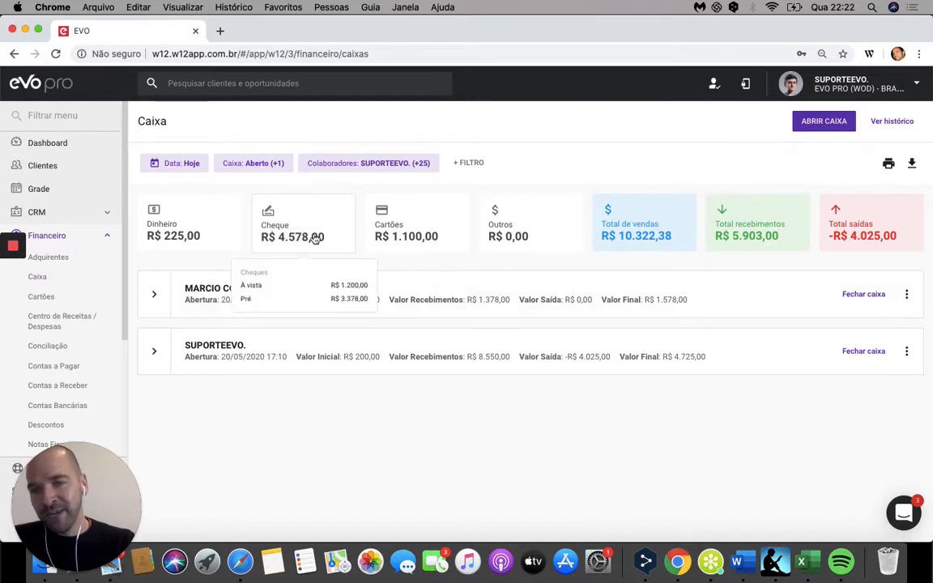
mouse_move(448, 225)
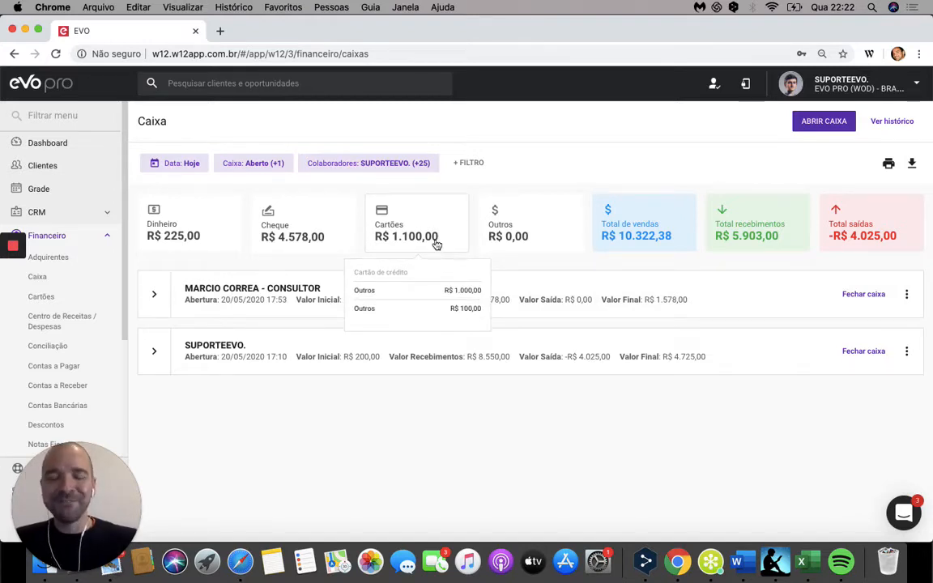
Step: Advance the presentation to the "Caixa do Colaborador" slide and return to EVO's Caixa page
mouse_move(515, 217)
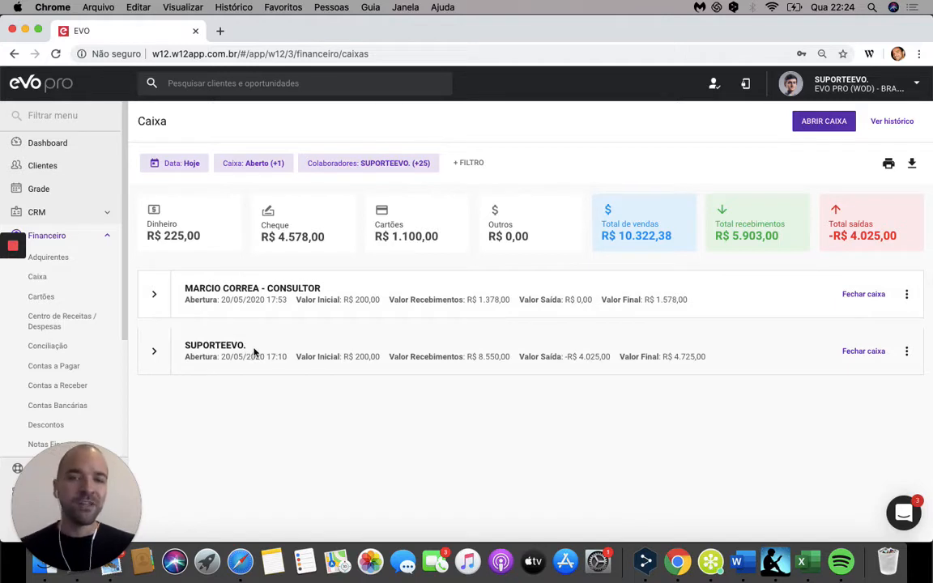
key(ctrl+Left)
key(ctrl+Right)
key(ctrl+Left)
key(ctrl+Left)
key(ctrl+Right)
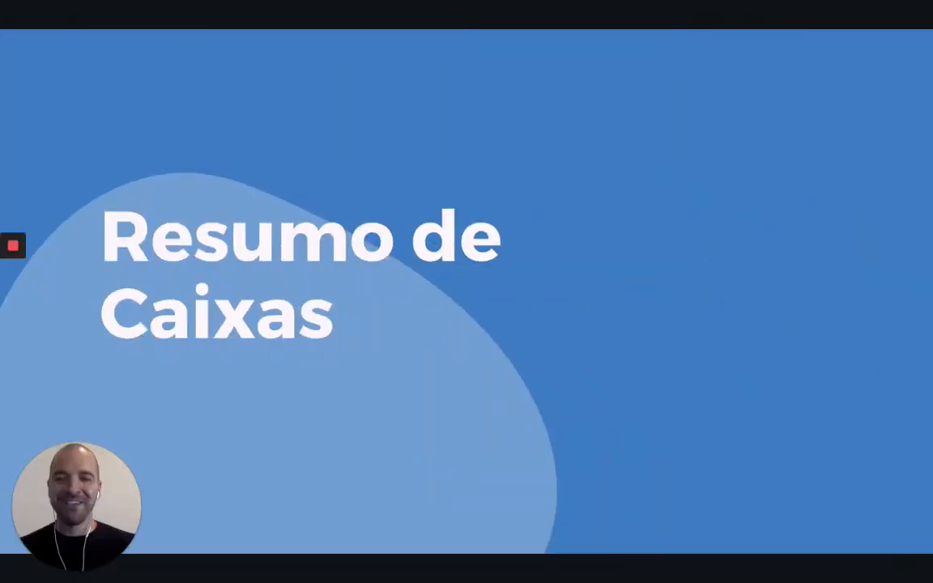
key(Right)
key(Right)
key(Left)
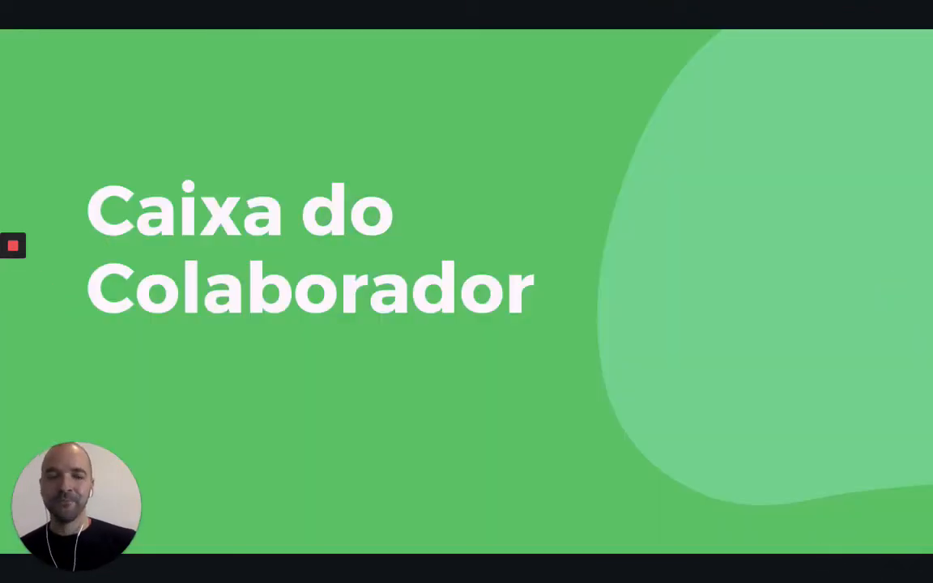
key(ctrl+Right)
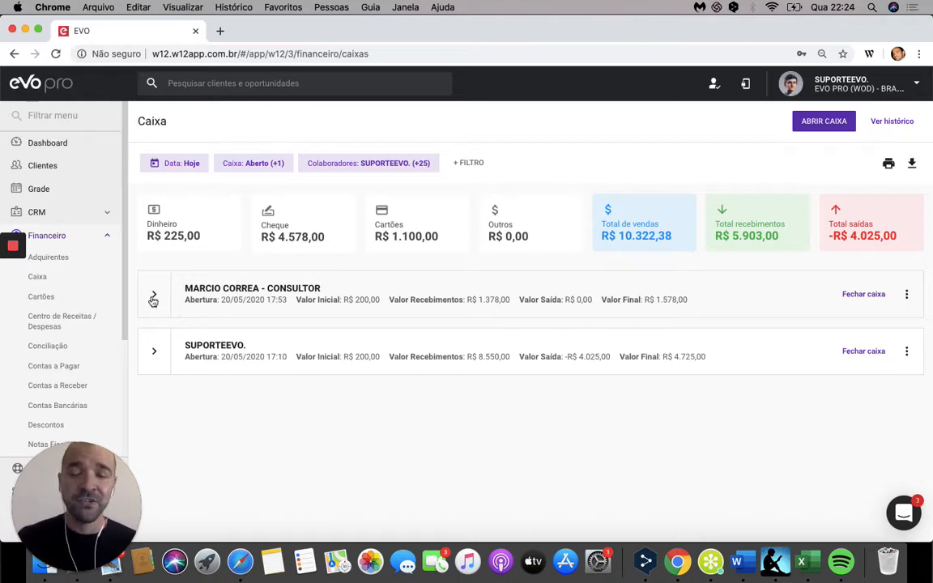
Step: Expand the SUPORTEEVO. cash register and examine its list of transactions down to the Total row
click(156, 355)
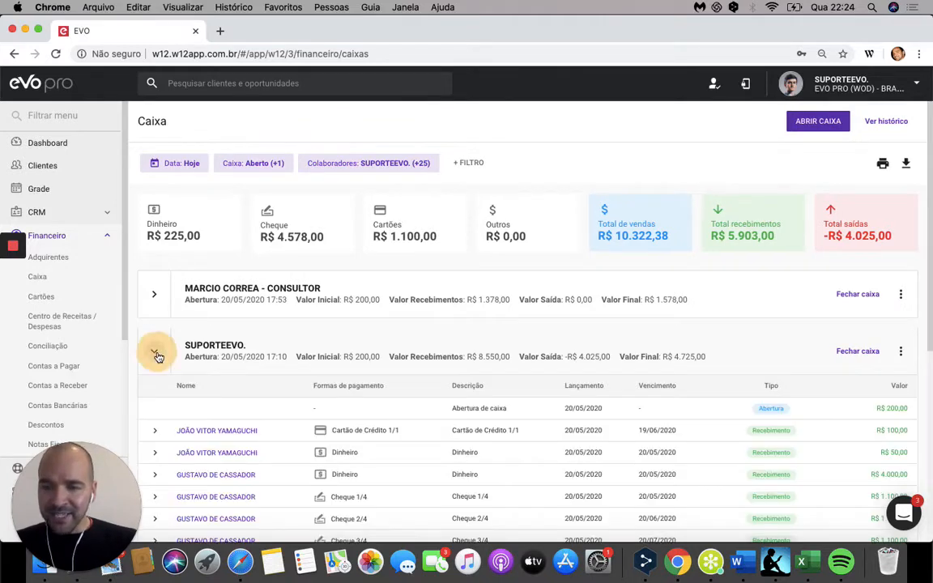
click(158, 354)
click(157, 353)
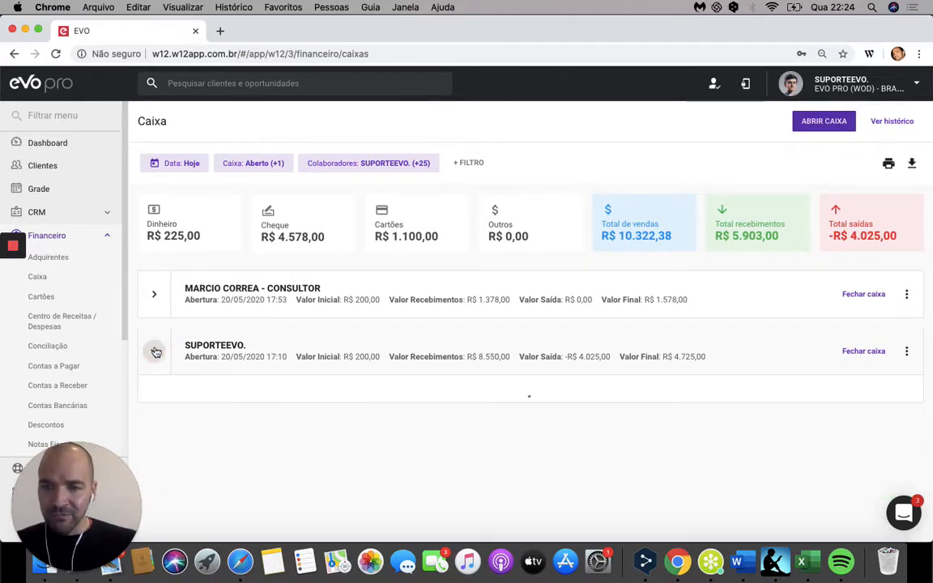
scroll(534, 370, down, 2)
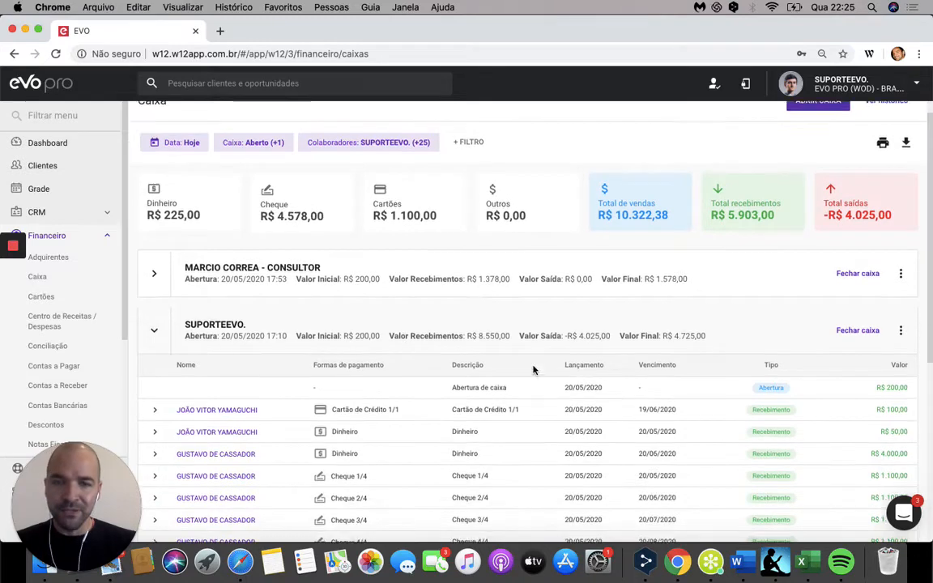
scroll(533, 370, down, 3)
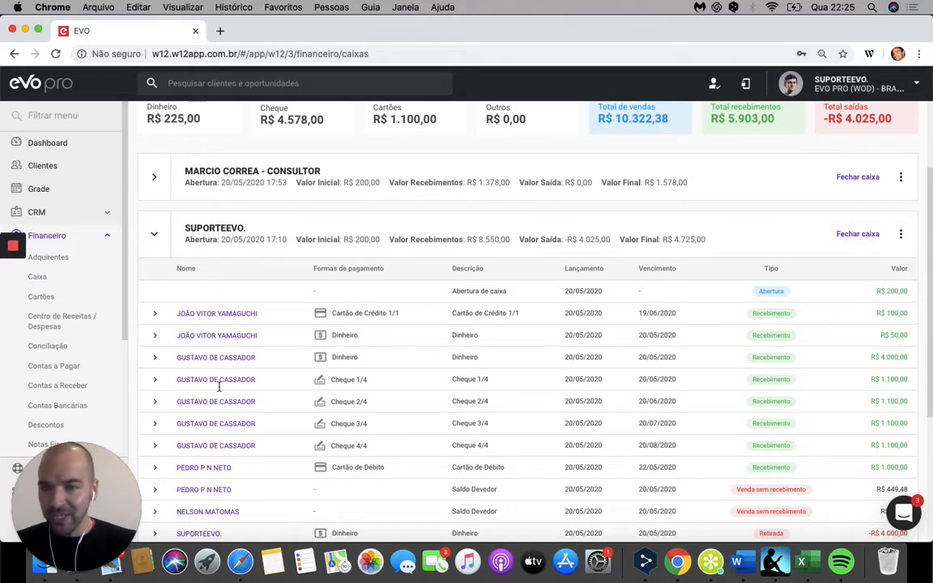
scroll(646, 397, down, 3)
scroll(647, 398, down, 1)
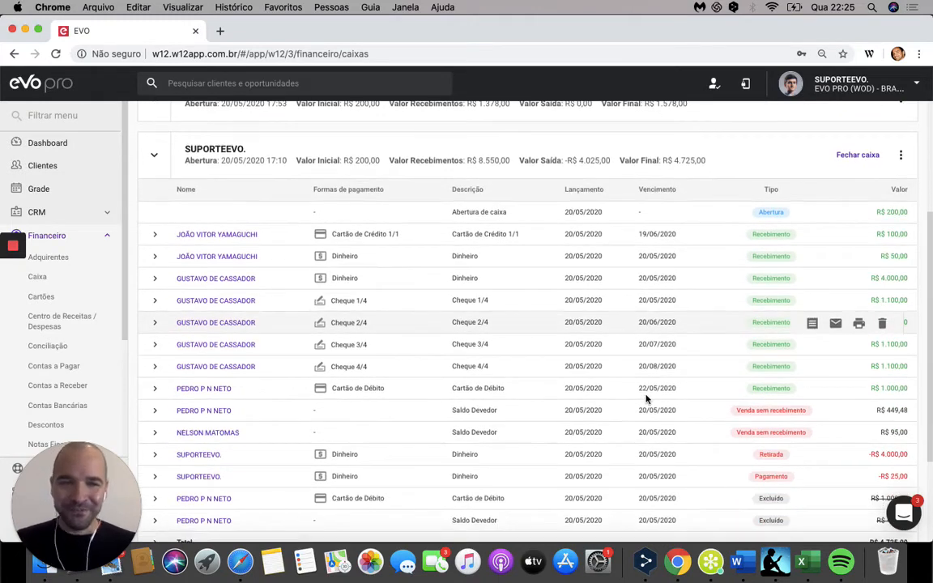
scroll(646, 399, down, 1)
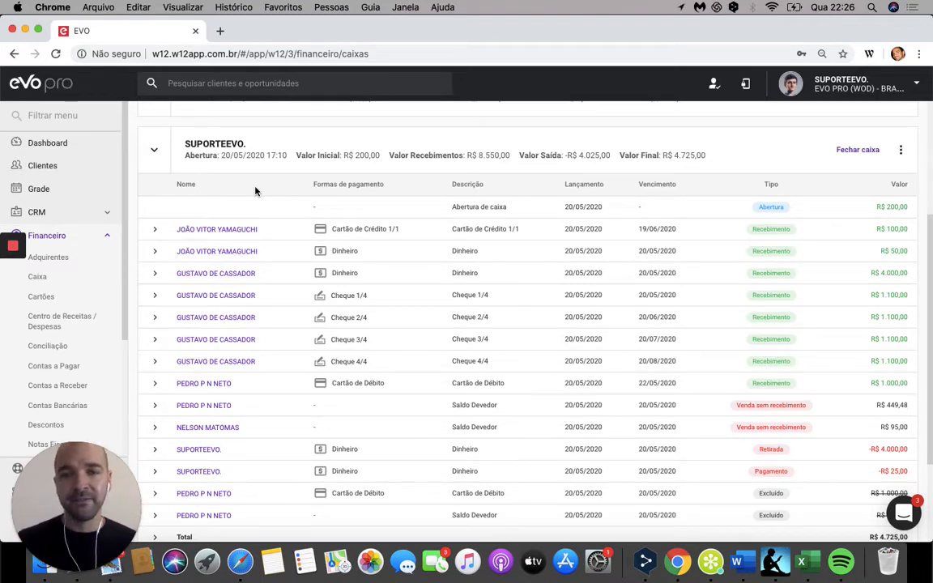
Step: Review the details of the Cartão de Crédito 1/1 and R$ 50,00 Dinheiro receipts, opening their linked sale separately, and collapse both entries
click(156, 232)
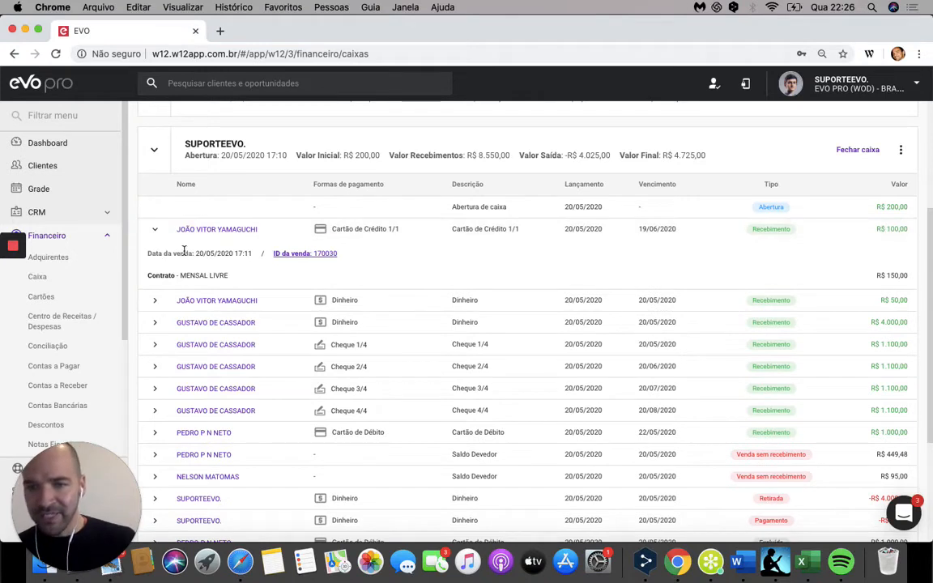
click(295, 259)
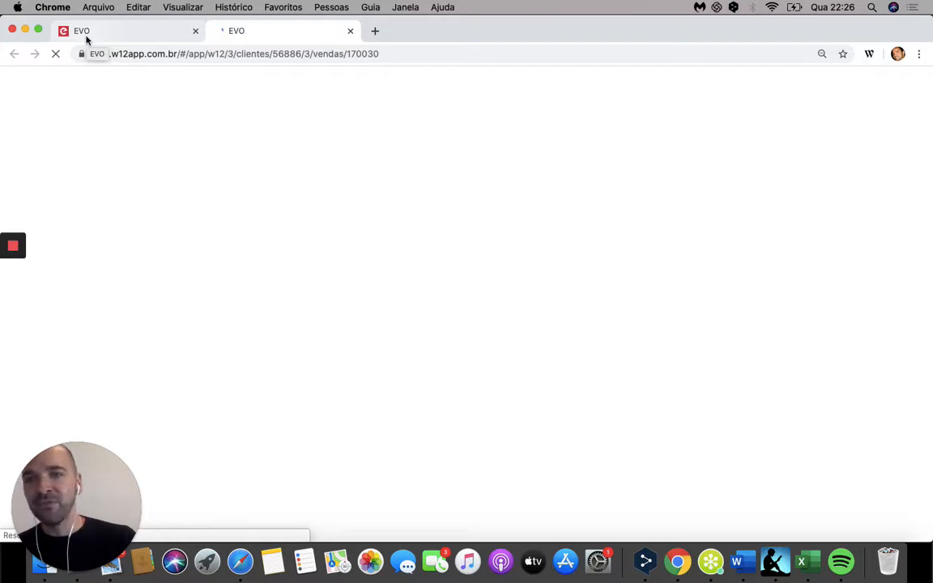
click(136, 33)
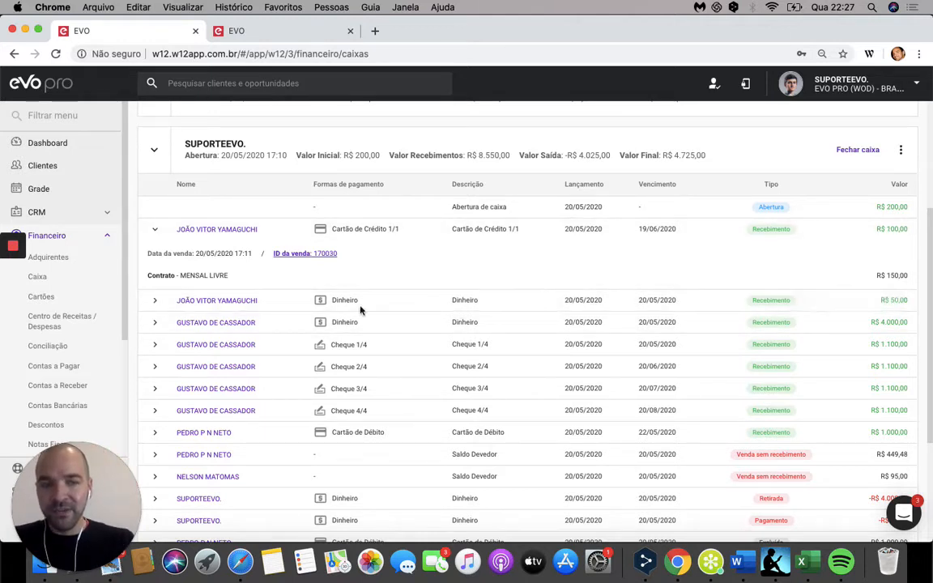
click(154, 301)
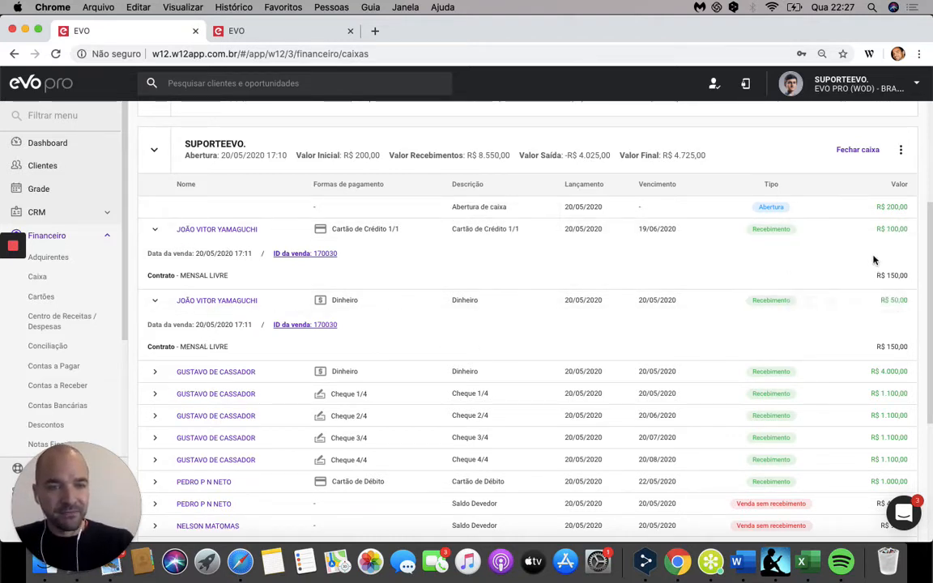
click(153, 303)
click(154, 231)
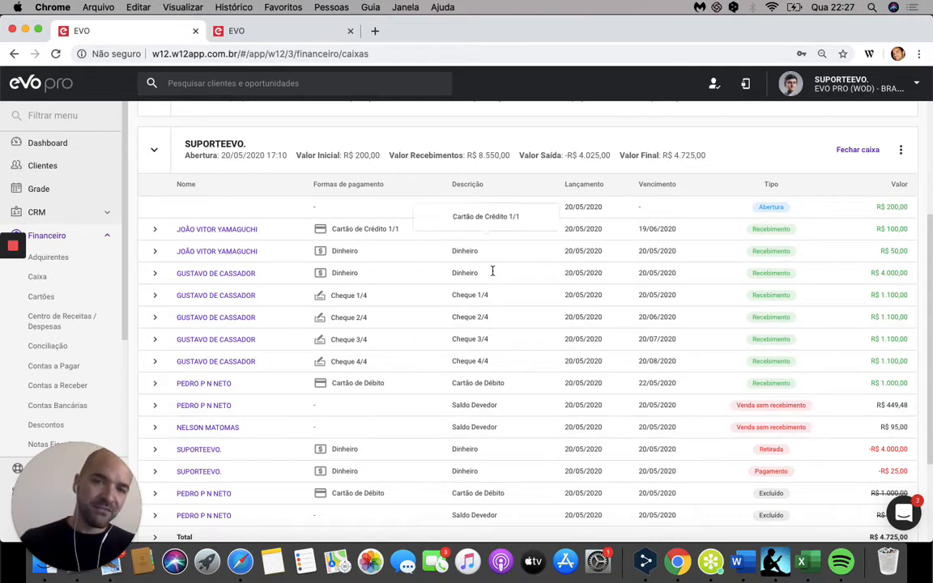
Step: View the client card of the R$ 95,00 Saldo Devedor entry, close it, and review the transaction types in the register
click(191, 429)
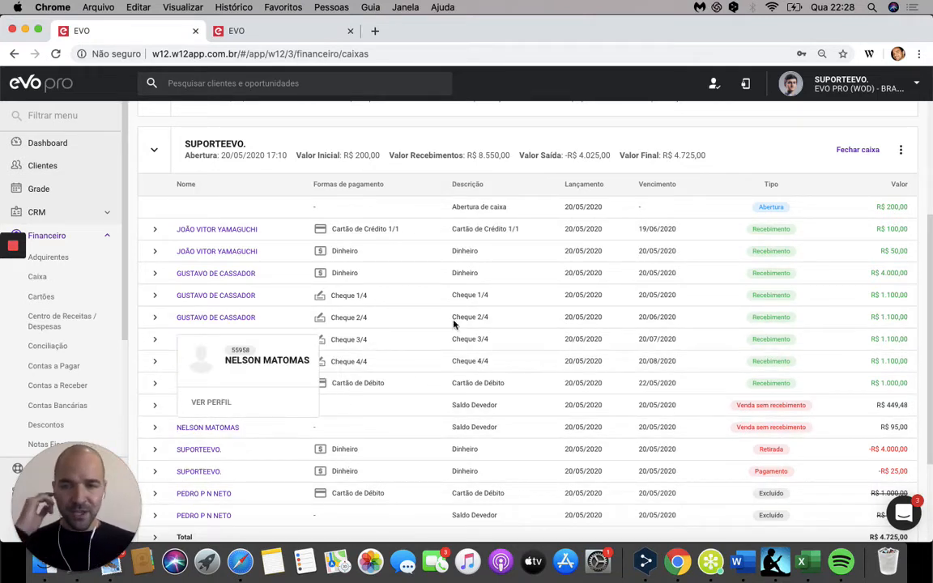
click(346, 151)
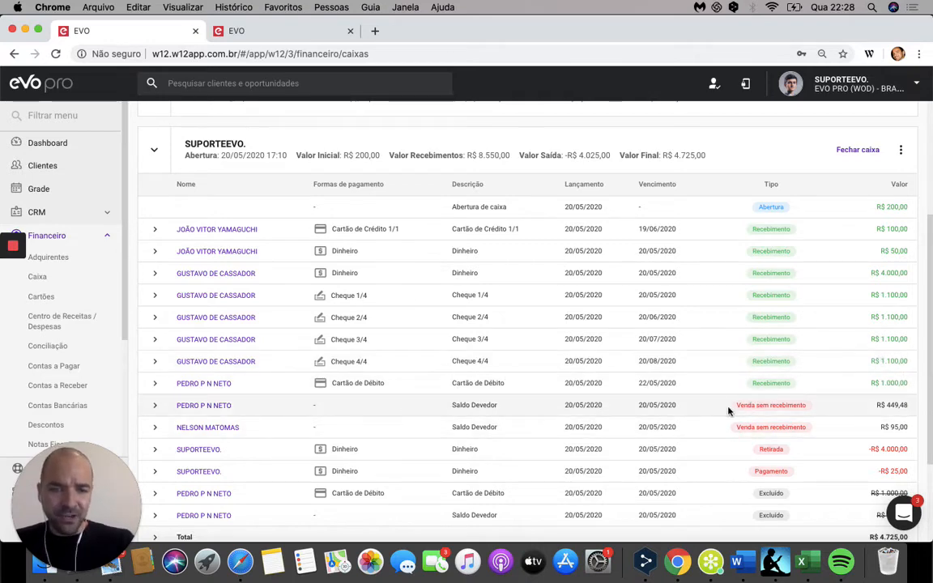
scroll(727, 409, up, 1)
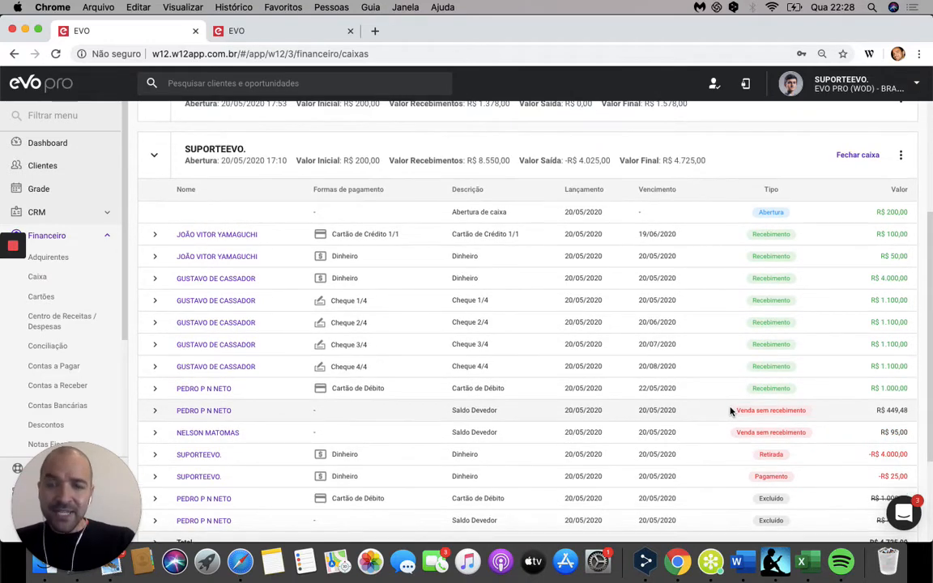
scroll(730, 412, down, 1)
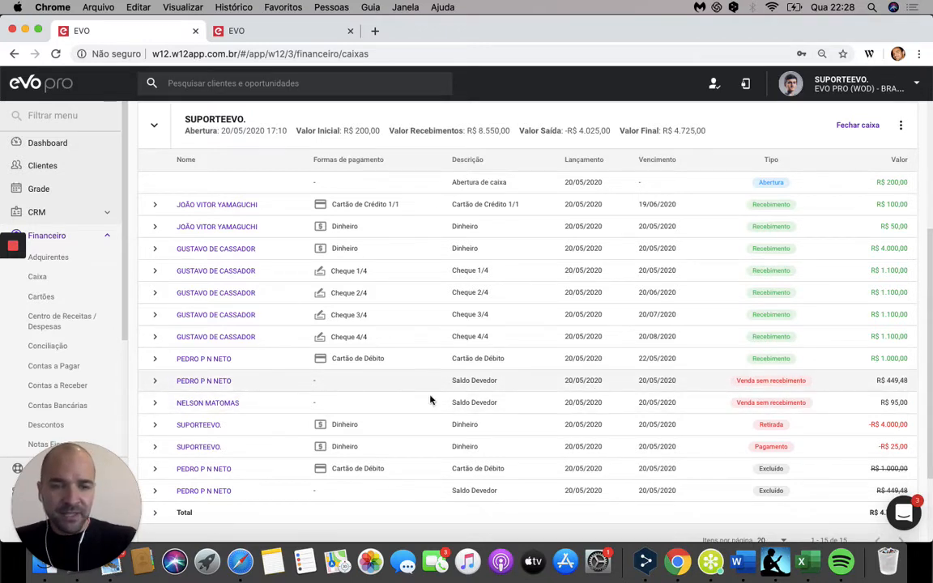
Step: Expand the Cartão de Débito receipt and the R$ 449,48 Venda sem recebimento entry to compare their sale items, and collapse both
click(152, 359)
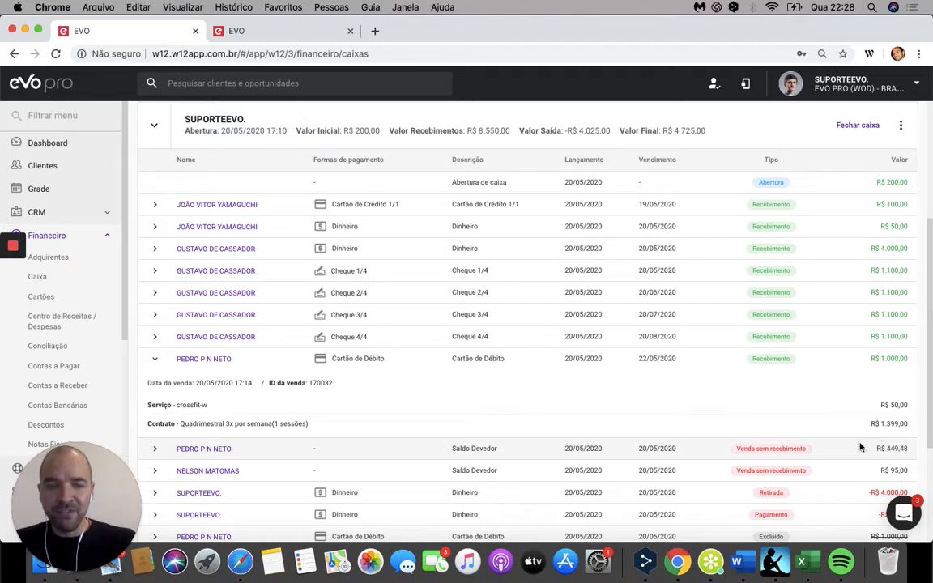
click(157, 452)
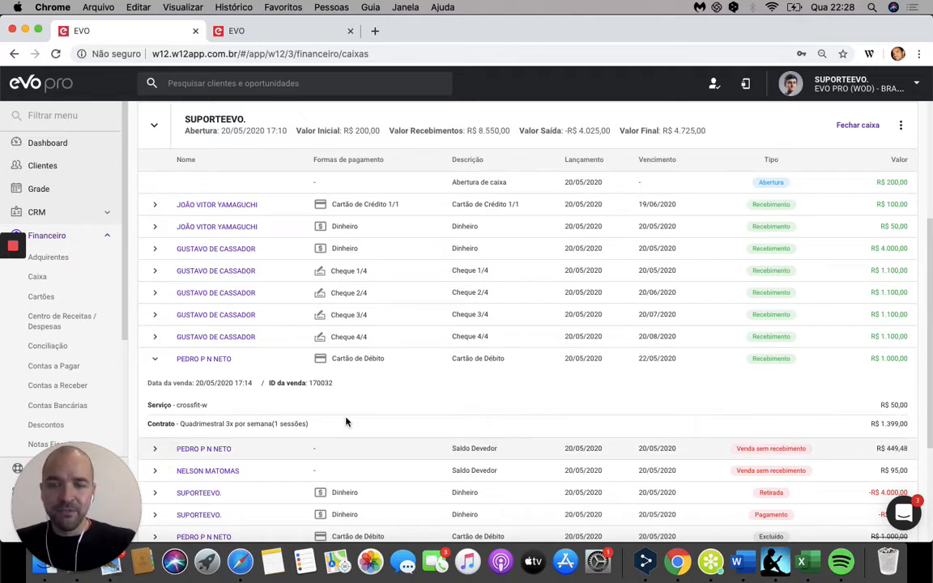
scroll(508, 451, down, 1)
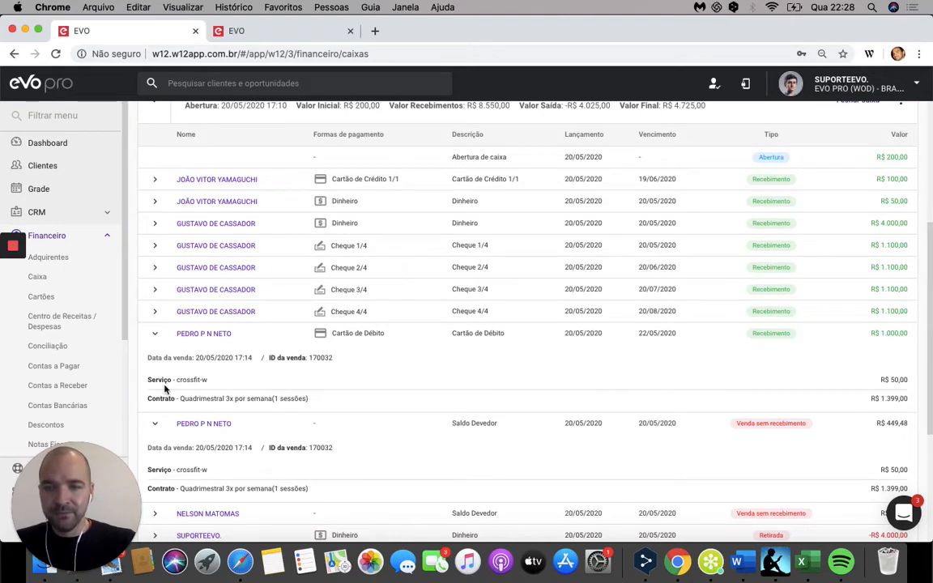
click(158, 427)
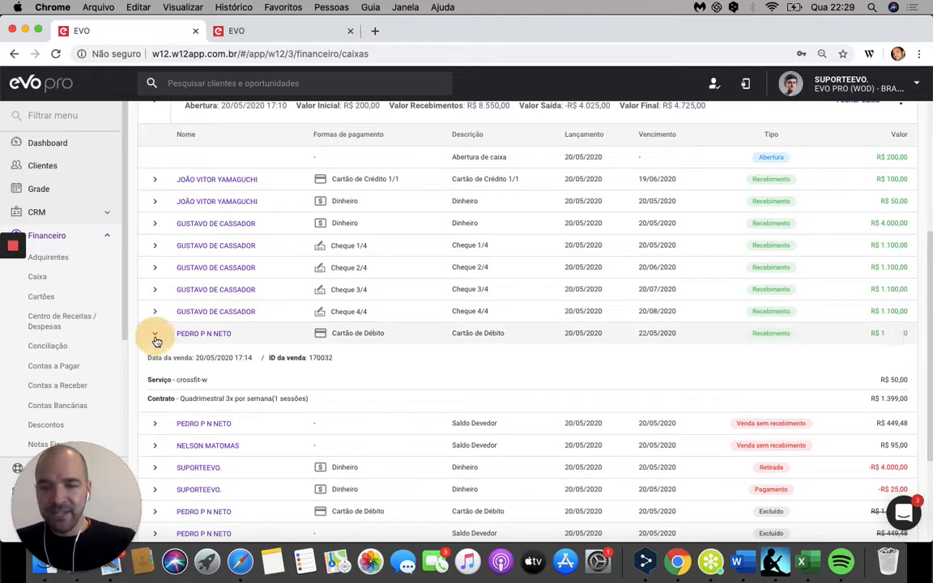
click(156, 339)
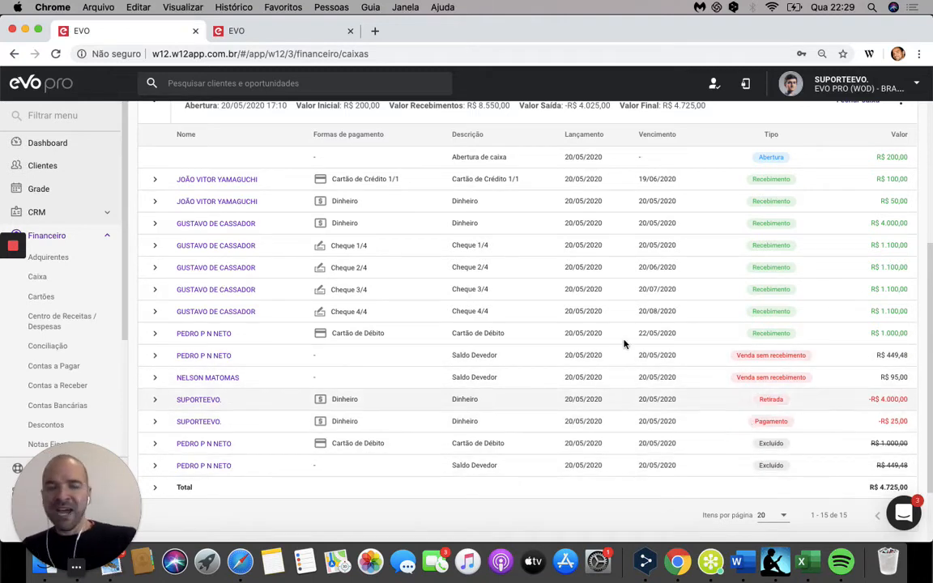
Step: Expand the register's Total row and examine its Recebimentos, Retiradas e Pagamentos and Vendas breakdowns
scroll(683, 304, down, 2)
scroll(685, 306, up, 1)
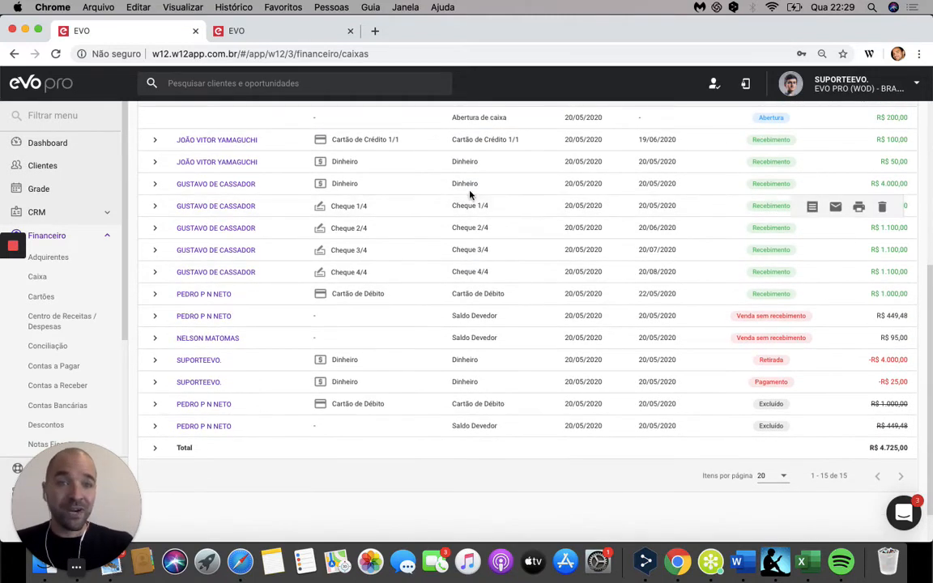
scroll(470, 195, up, 2)
scroll(433, 299, down, 3)
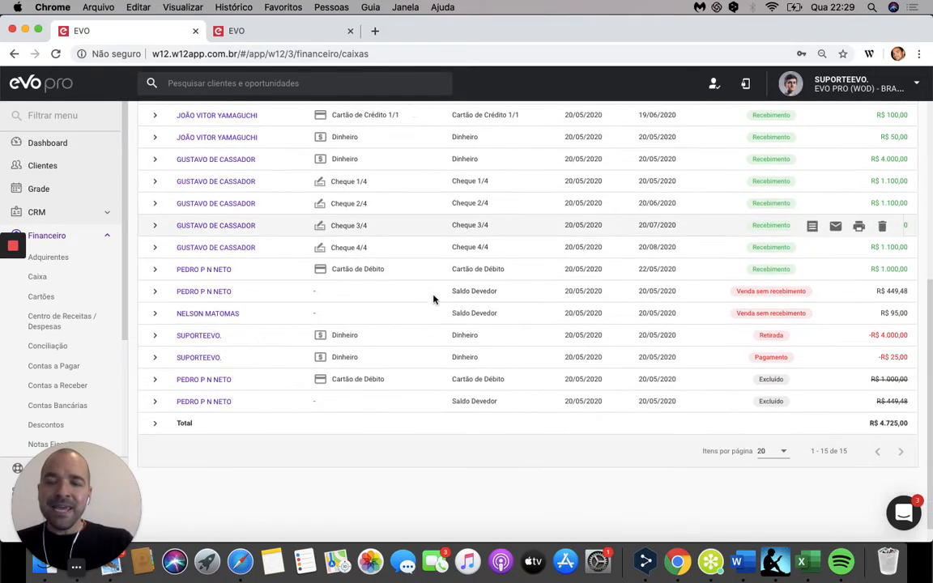
click(156, 426)
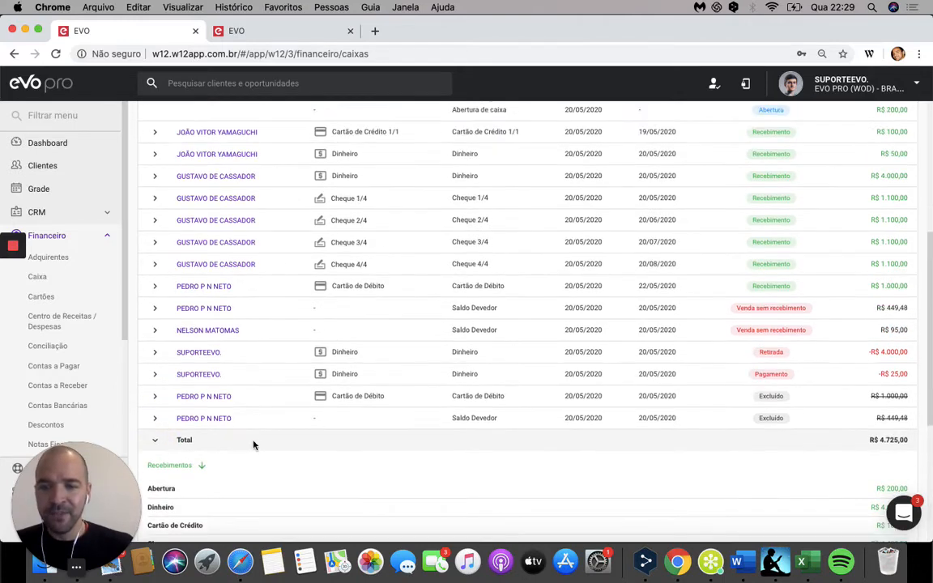
scroll(257, 450, down, 5)
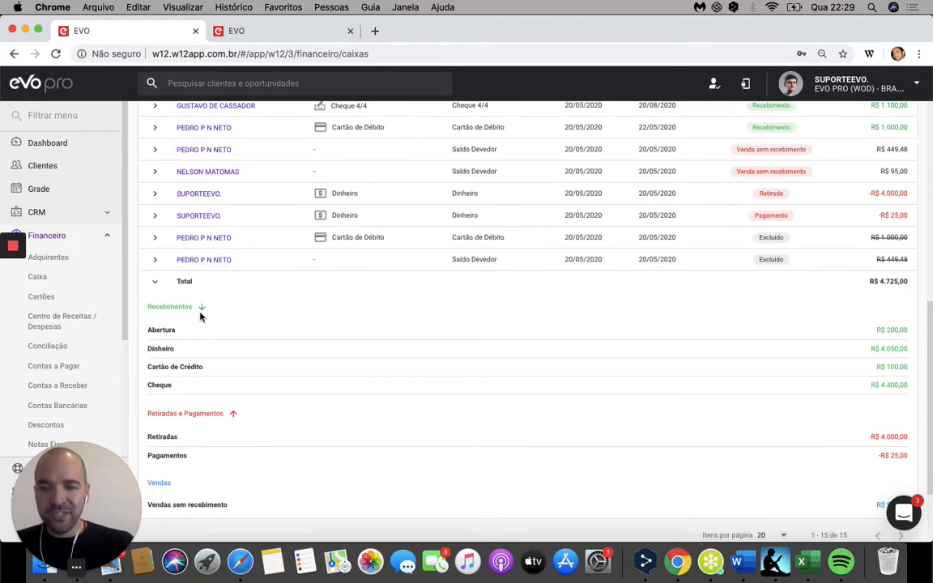
scroll(291, 424, down, 2)
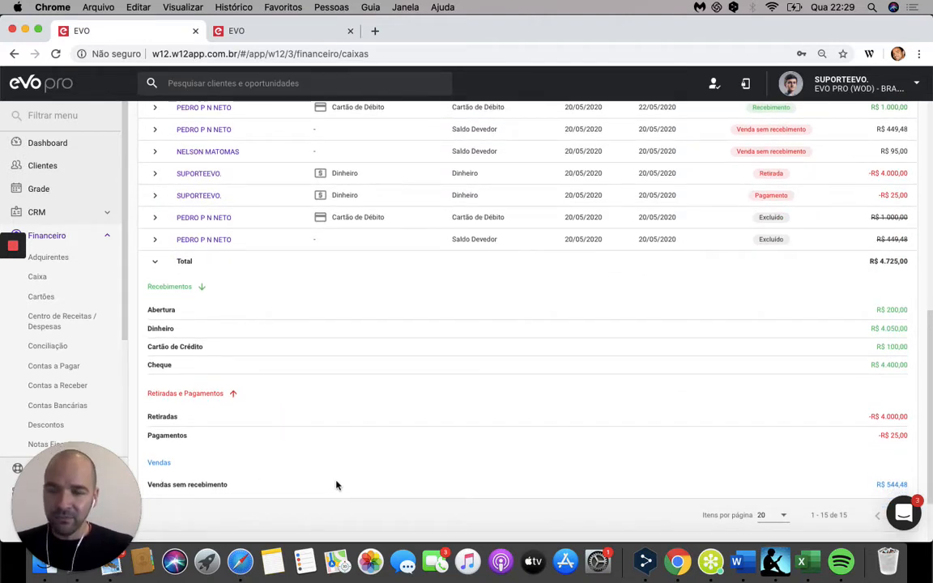
scroll(563, 414, up, 1)
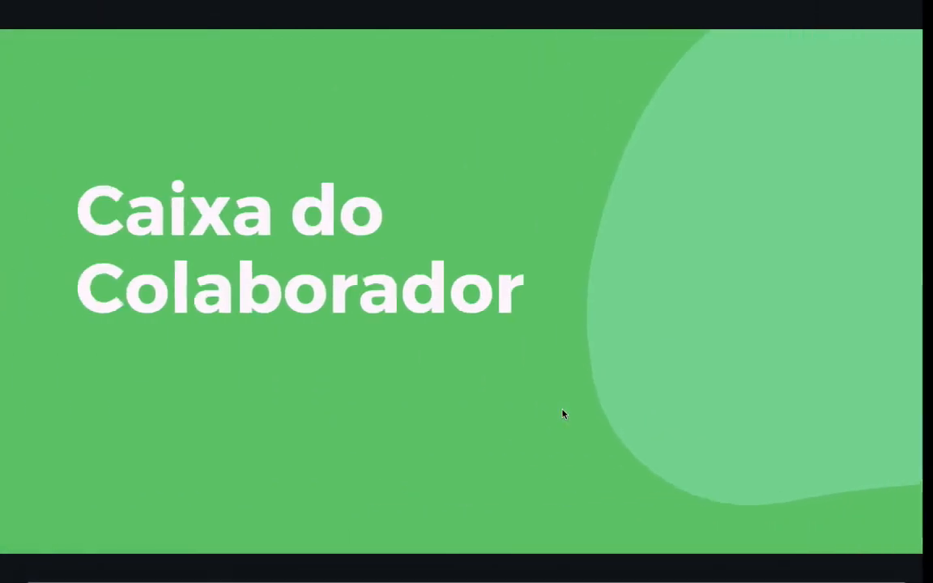
Step: Advance the presentation to the "Atalhos na Tela" slide and return to EVO's register transactions
key(Right)
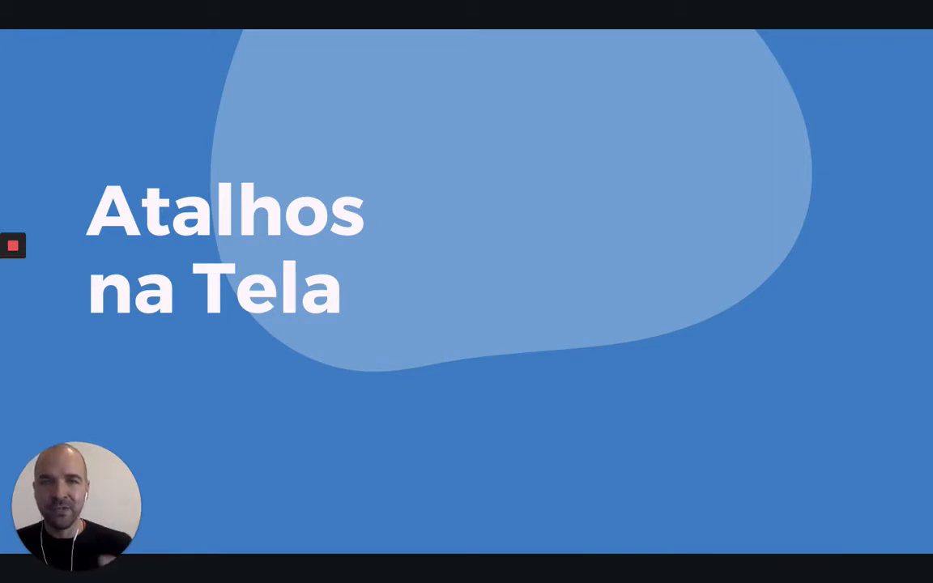
key(ctrl+Right)
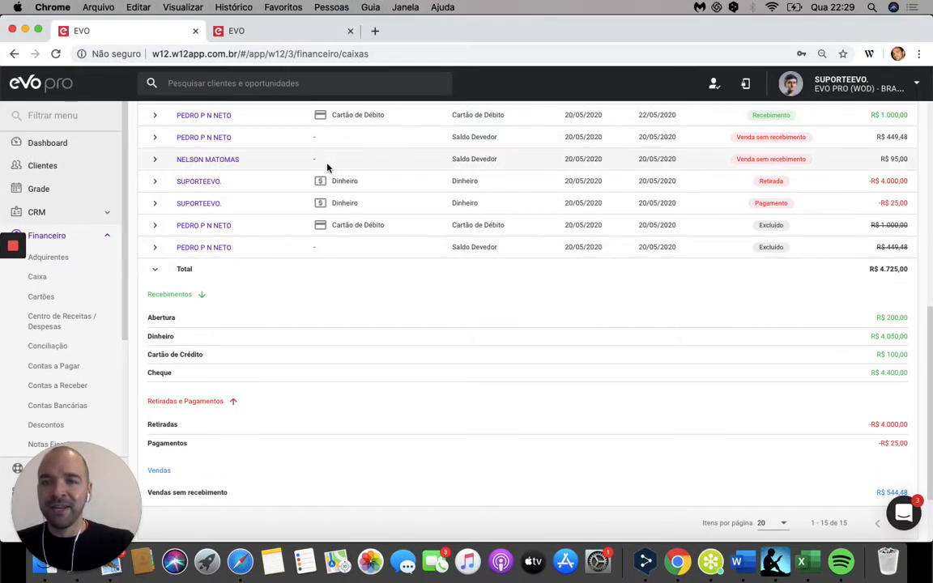
scroll(294, 146, up, 1)
Step: Review the linked sale's page opened earlier, and expand the Pagamento entry's details in the cash register
click(283, 31)
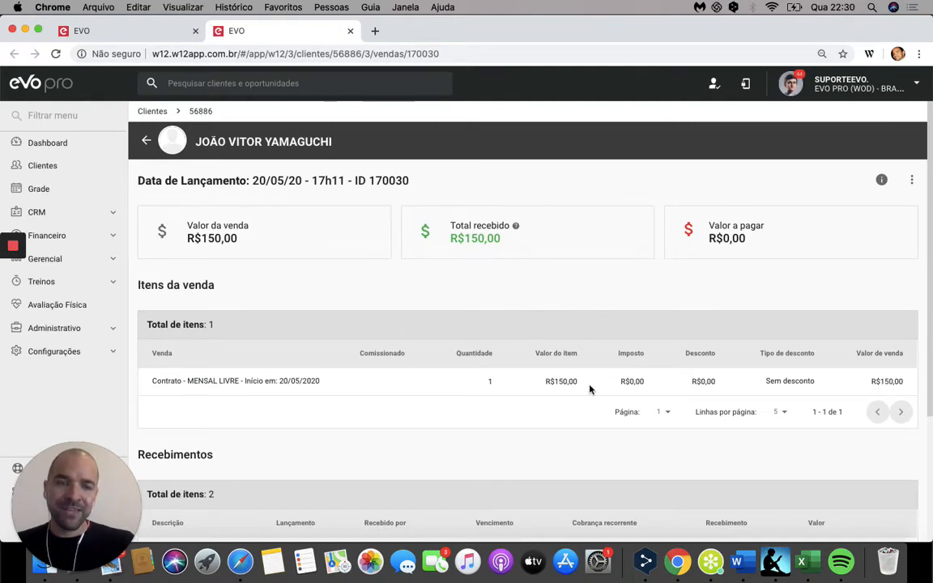
click(114, 32)
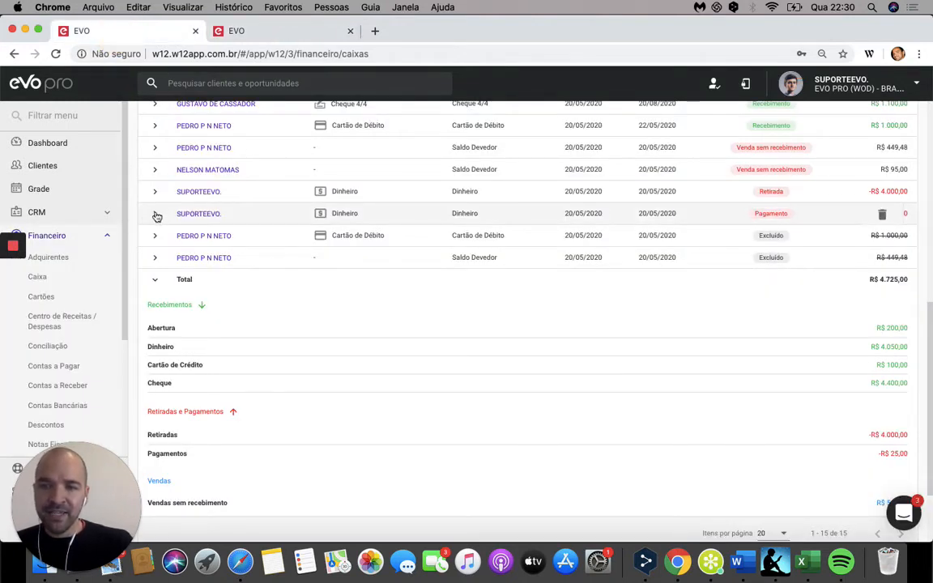
click(155, 214)
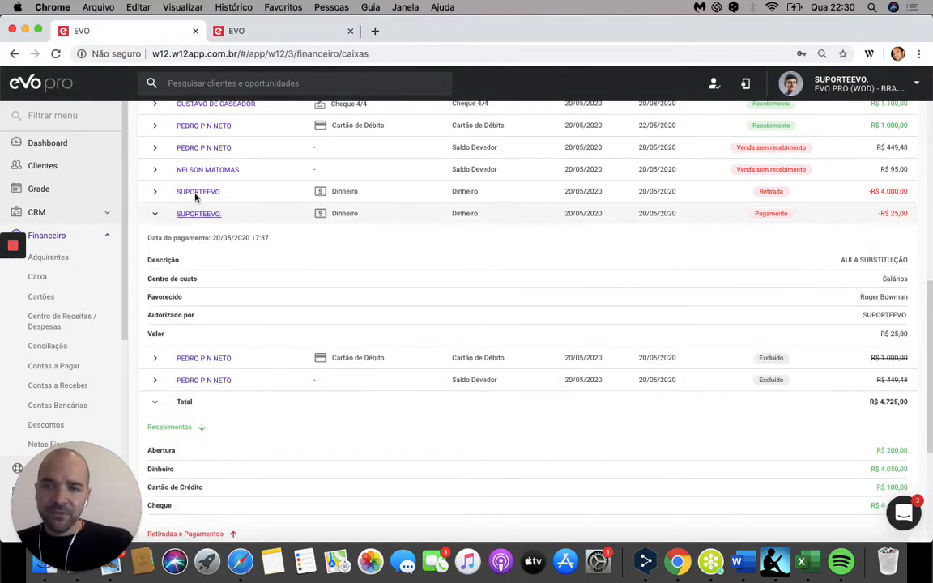
Step: Expand the R$ 95,00 Venda sem recebimento entry to view its sale ID and item, and collapse it and the Pagamento entry
click(155, 172)
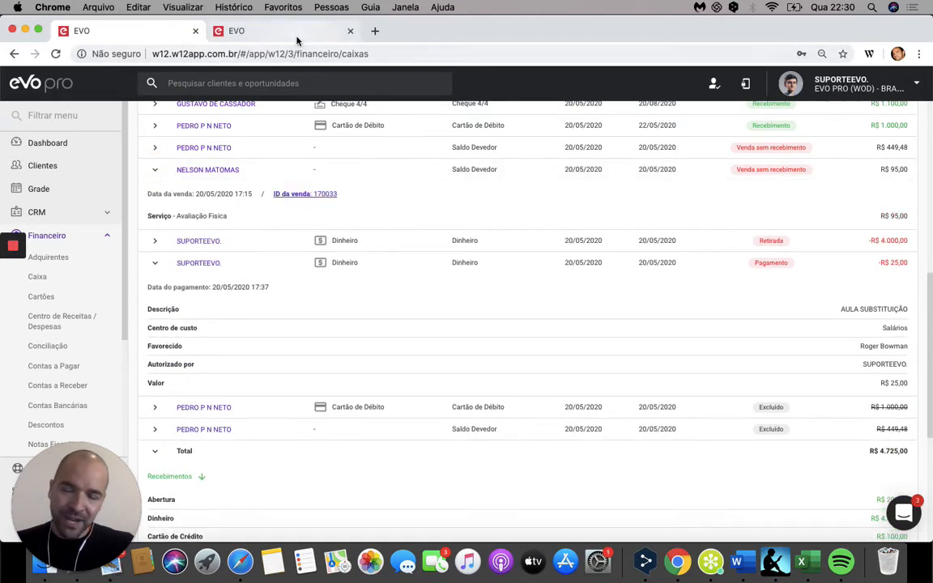
click(157, 171)
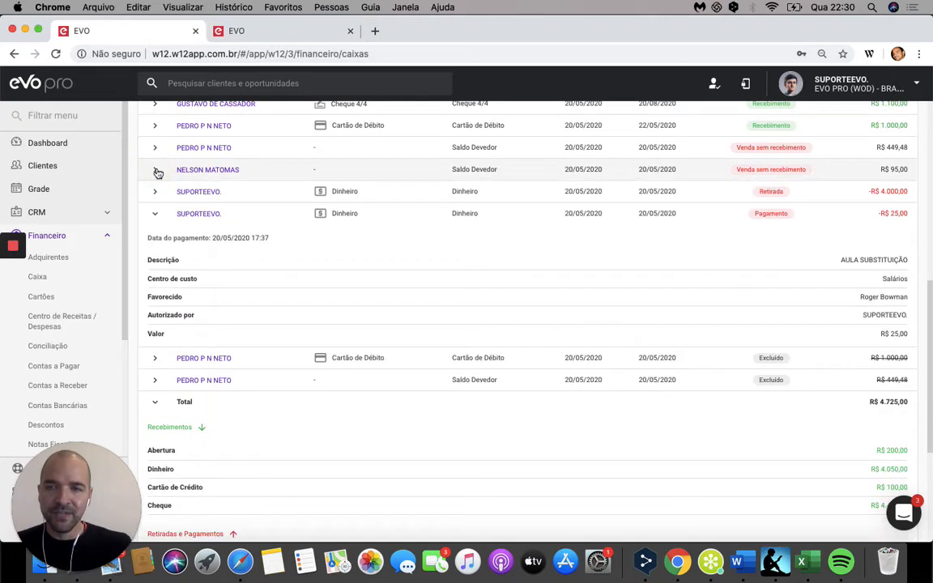
click(157, 215)
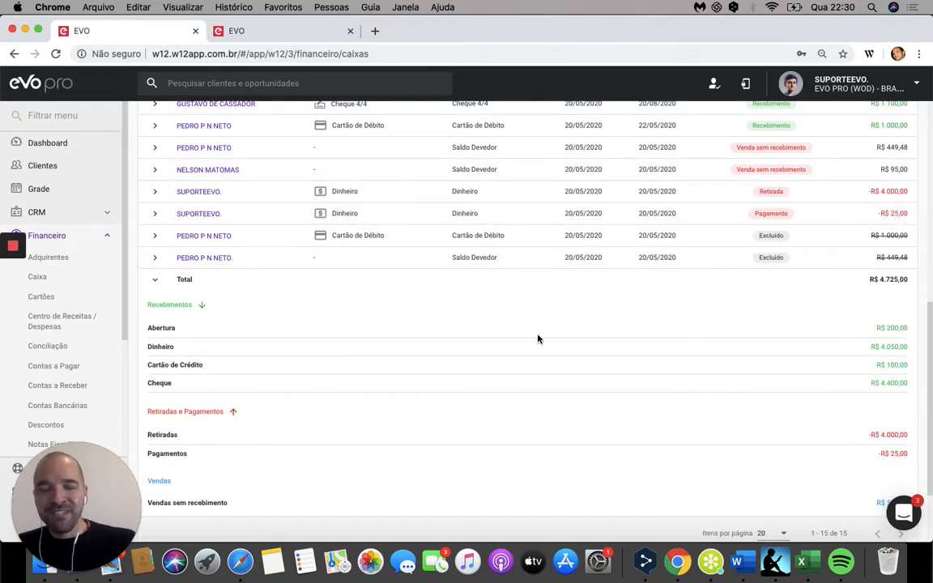
Step: Open the client's profile from the Cartão de Crédito 1/1 receipt and return to the cash register transactions
scroll(367, 311, down, 3)
scroll(367, 311, up, 6)
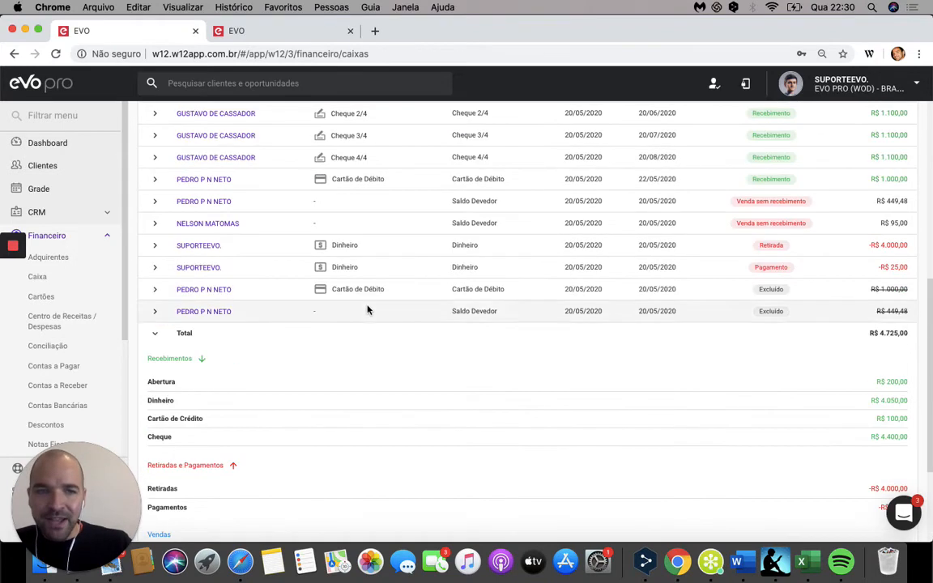
scroll(367, 310, up, 3)
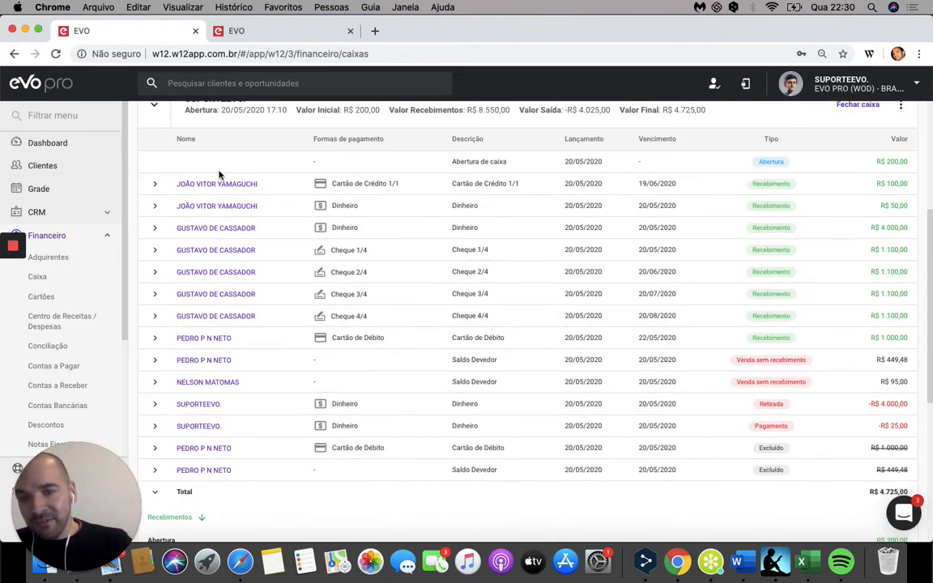
mouse_move(216, 187)
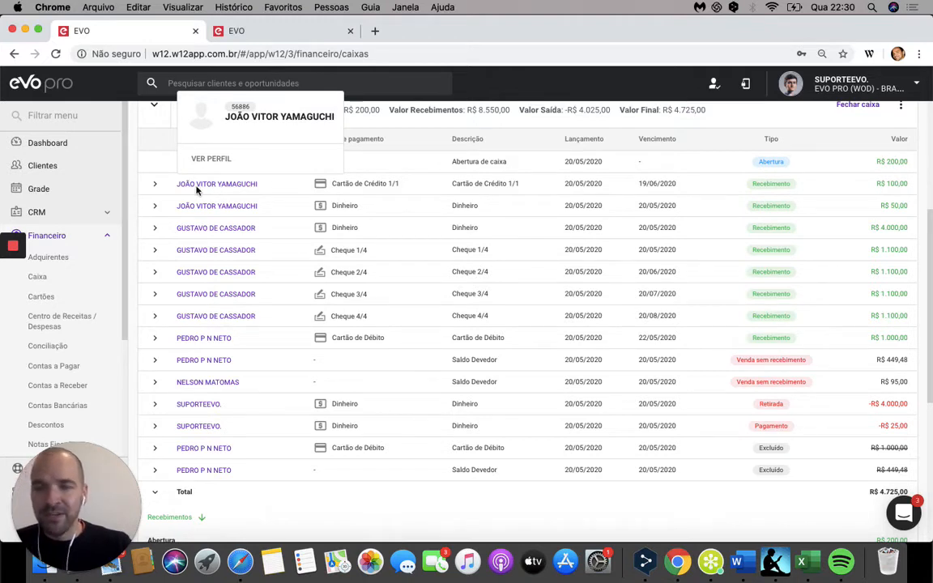
click(211, 158)
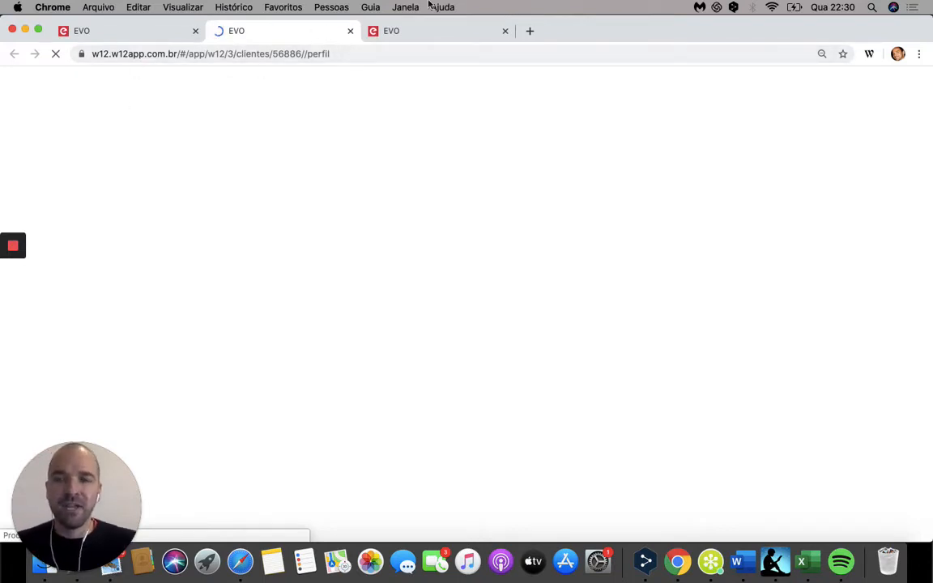
click(146, 32)
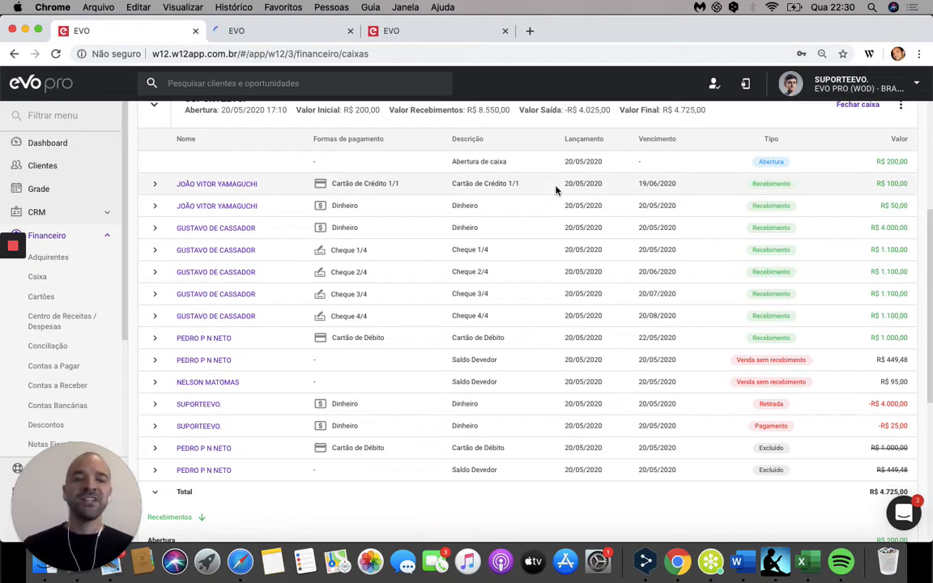
Step: Try to generate a Nota Fiscal for the R$ 100,00 Cartão de Crédito receipt, and dismiss the dialog
mouse_move(556, 191)
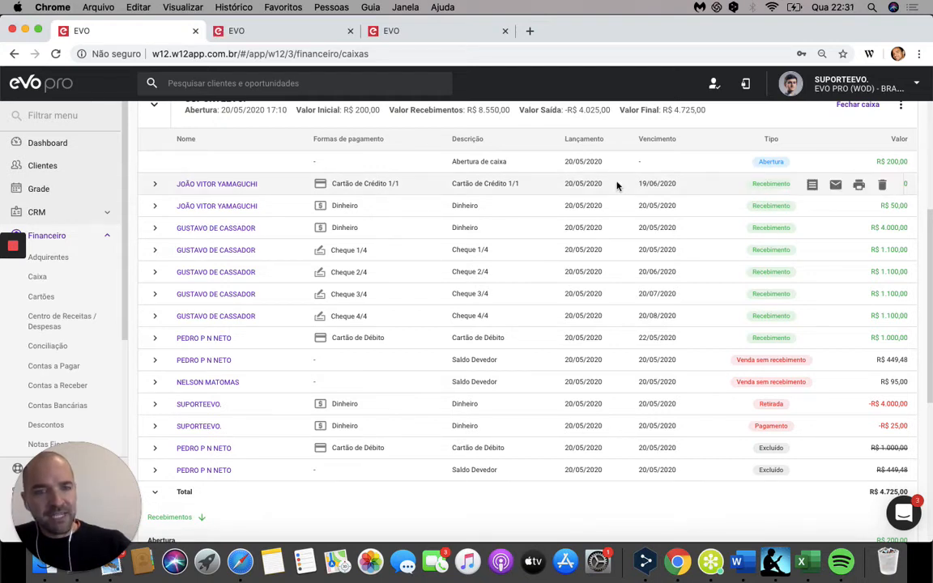
click(811, 185)
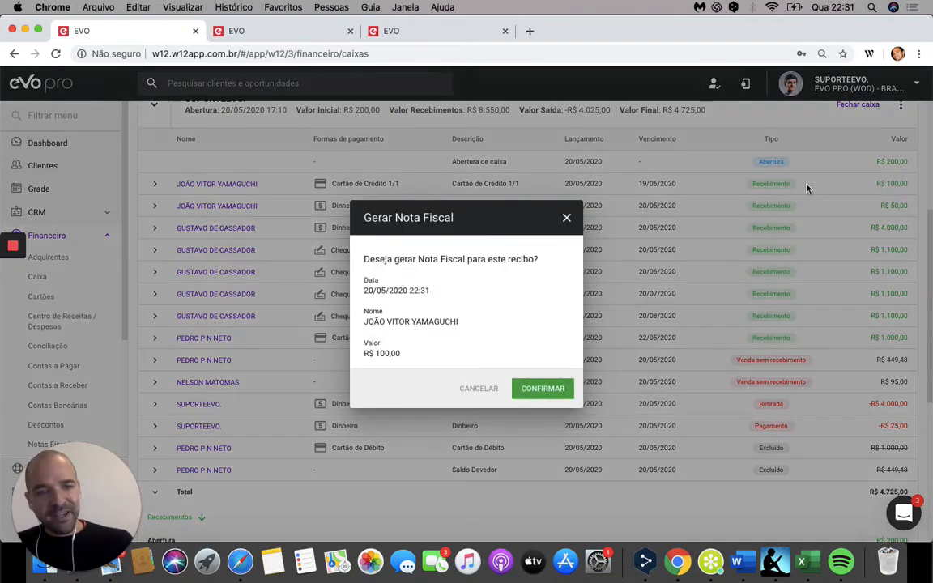
click(550, 395)
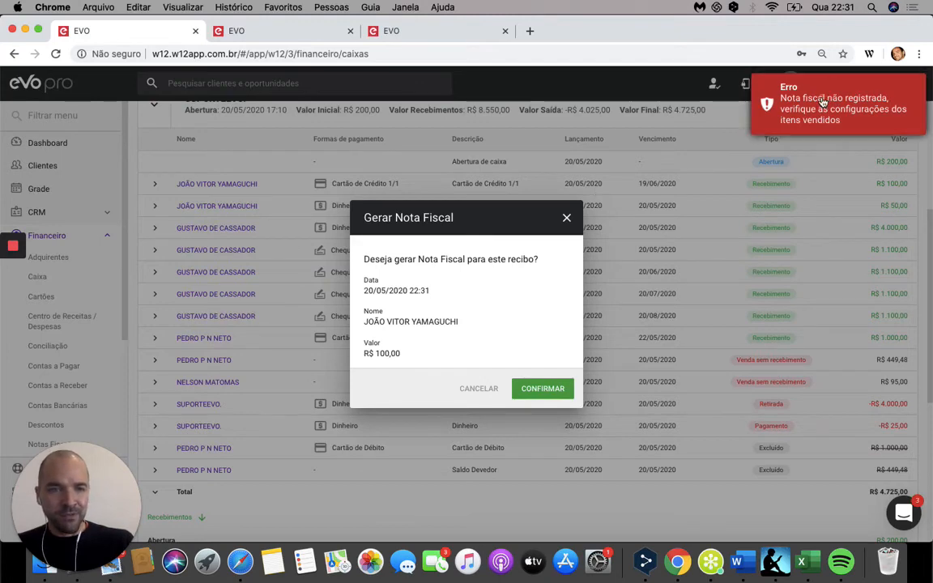
click(567, 215)
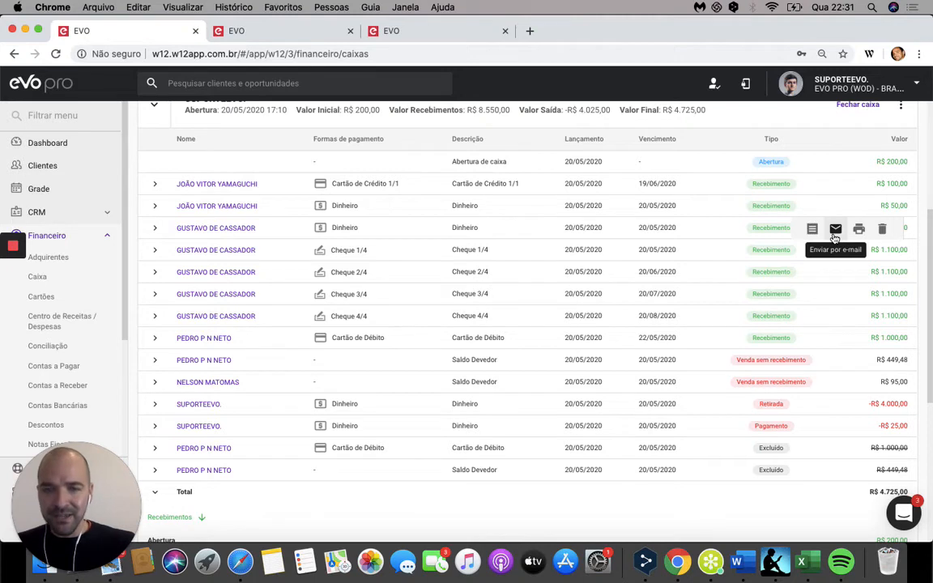
Step: Send the R$ 4.000,00 Dinheiro receipt by e-mail, and preview its printable receipt without printing it
click(835, 237)
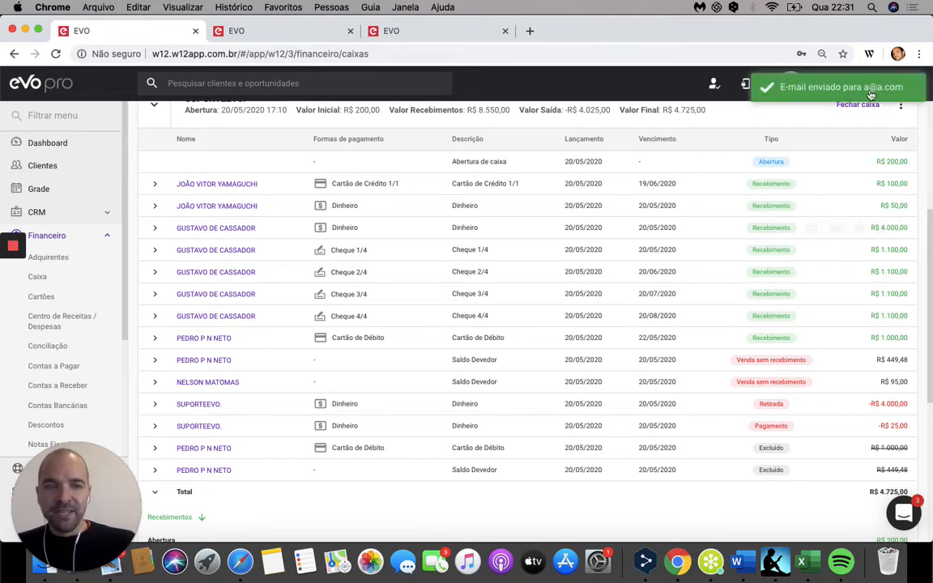
click(857, 238)
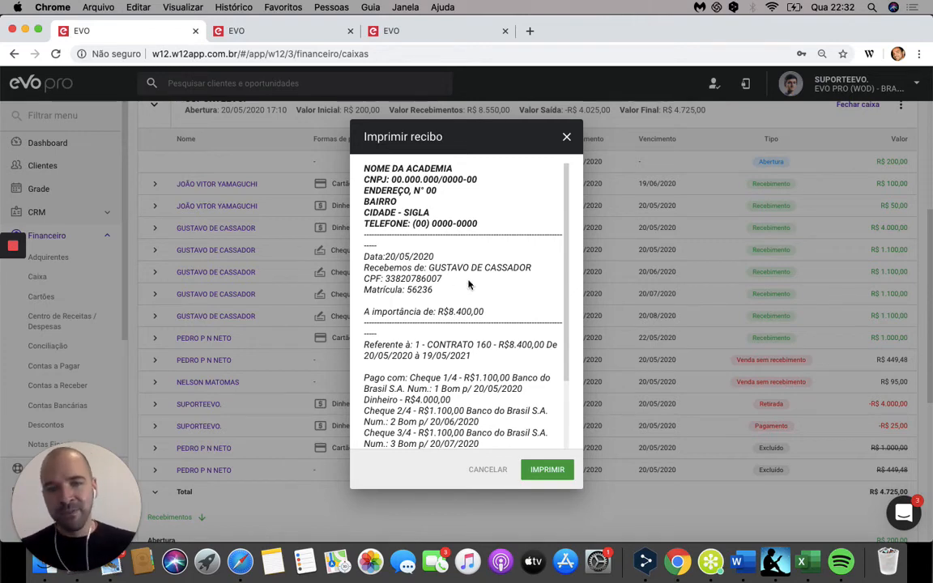
click(565, 138)
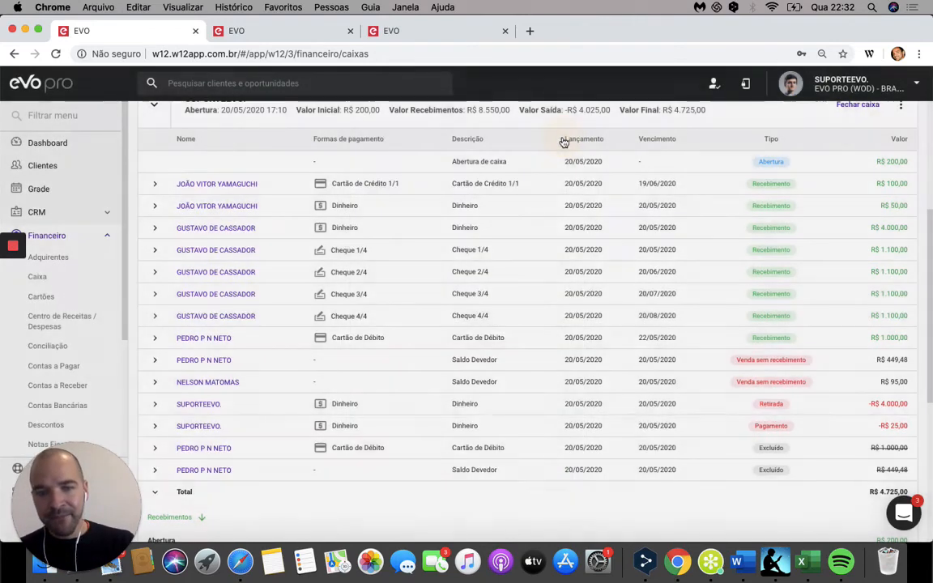
mouse_move(842, 233)
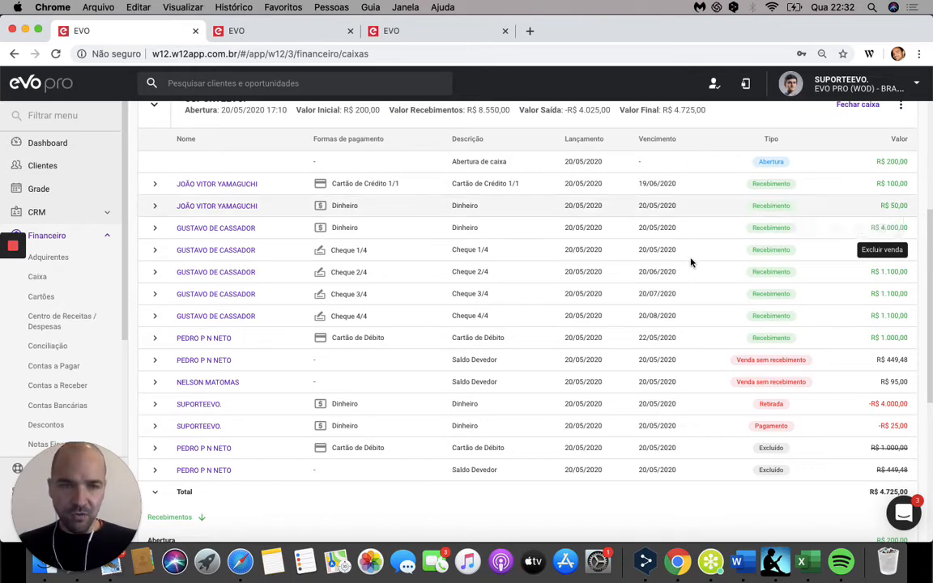
Step: Collapse the SUPORTEEVO. register, advance the presentation to the "Retiradas e Pagamentos" slide, and return to EVO's Caixa page
scroll(693, 262, down, 1)
scroll(704, 243, up, 3)
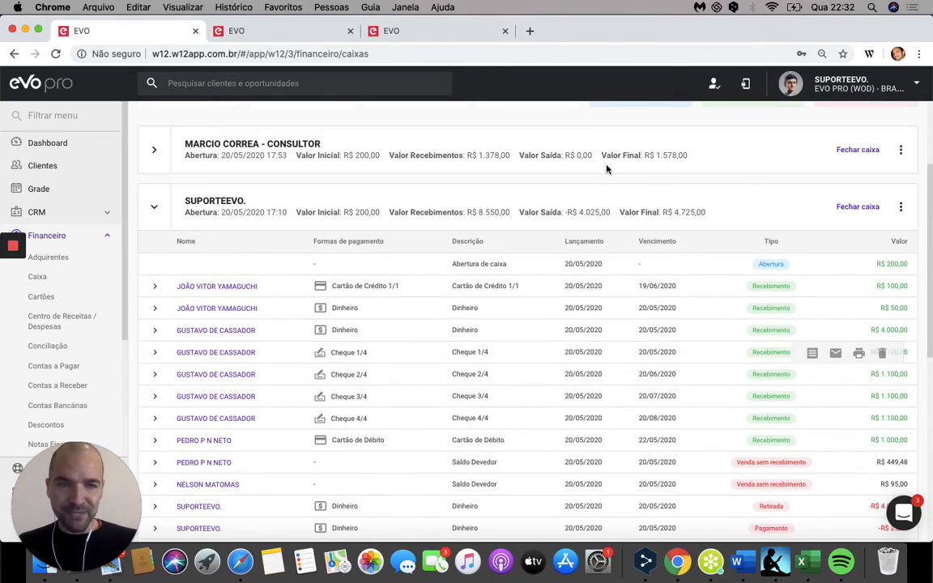
click(154, 212)
key(ctrl+Left)
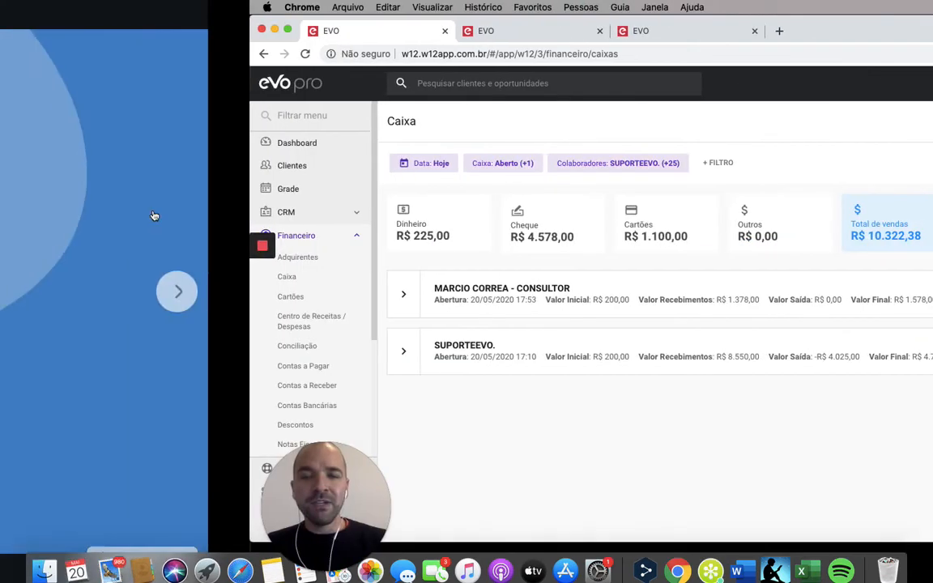
key(Right)
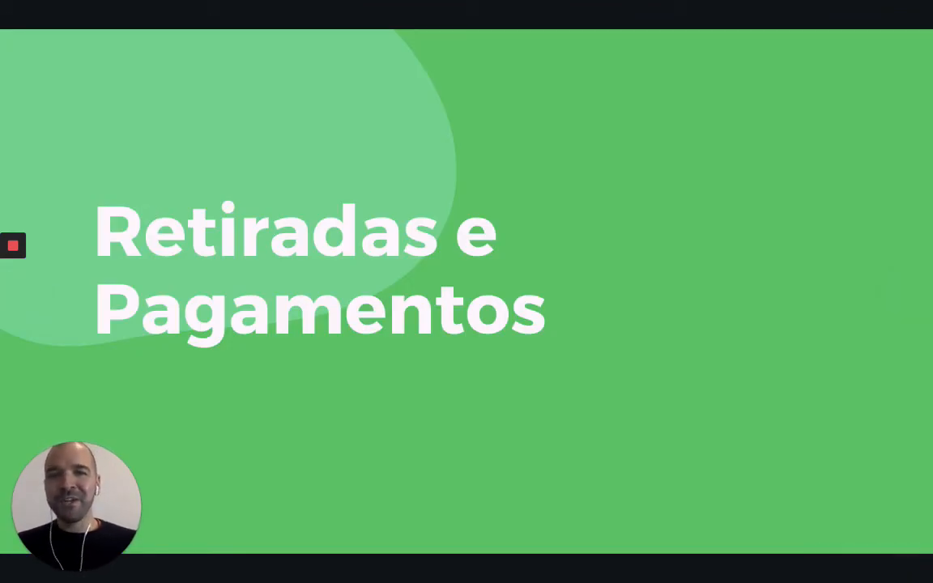
key(ctrl+Right)
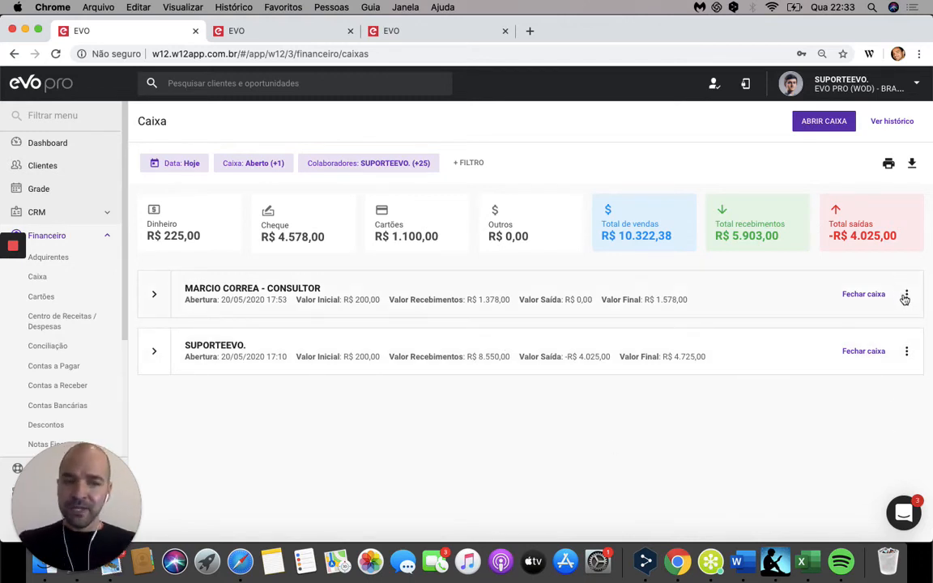
Step: Start a Retirada from the SUPORTEEVO. register with the description "RETIRADA - SANGRIA"
click(907, 354)
click(889, 379)
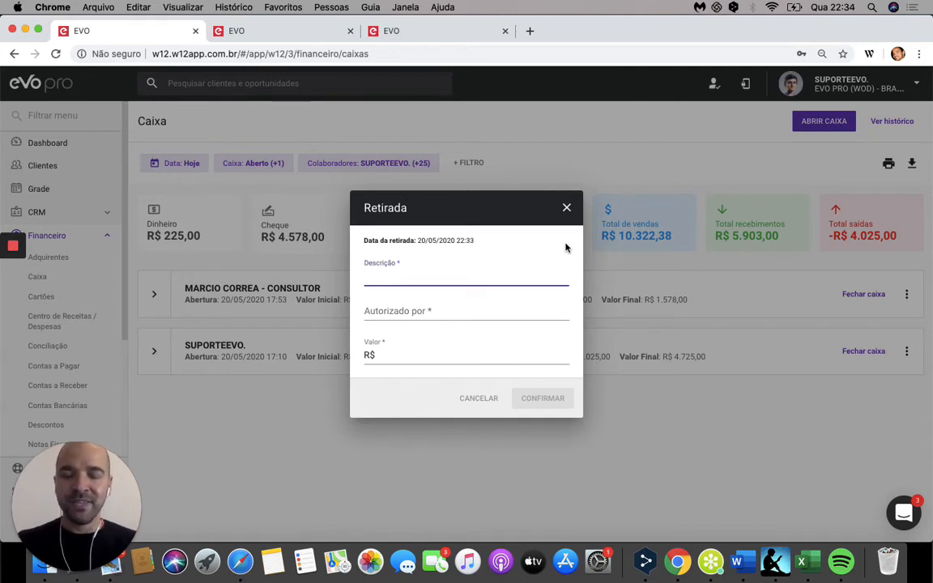
text(RETIRDA)
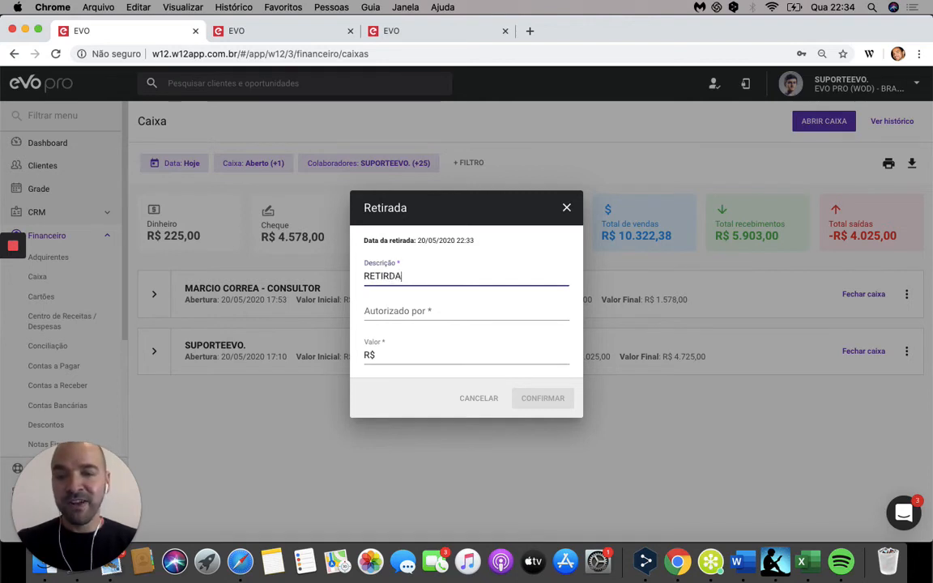
key(BackSpace)
key(BackSpace)
text(ADA)
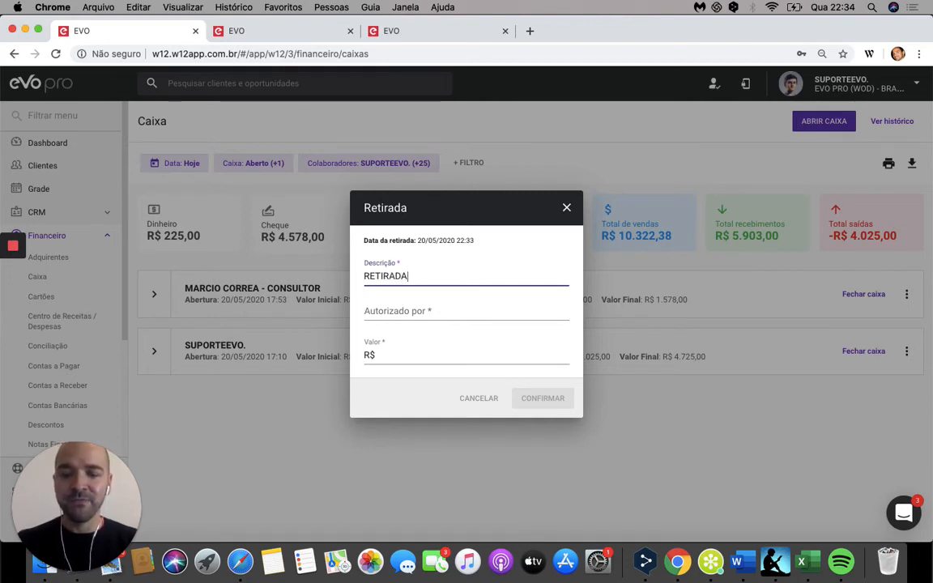
text( - SNGRI)
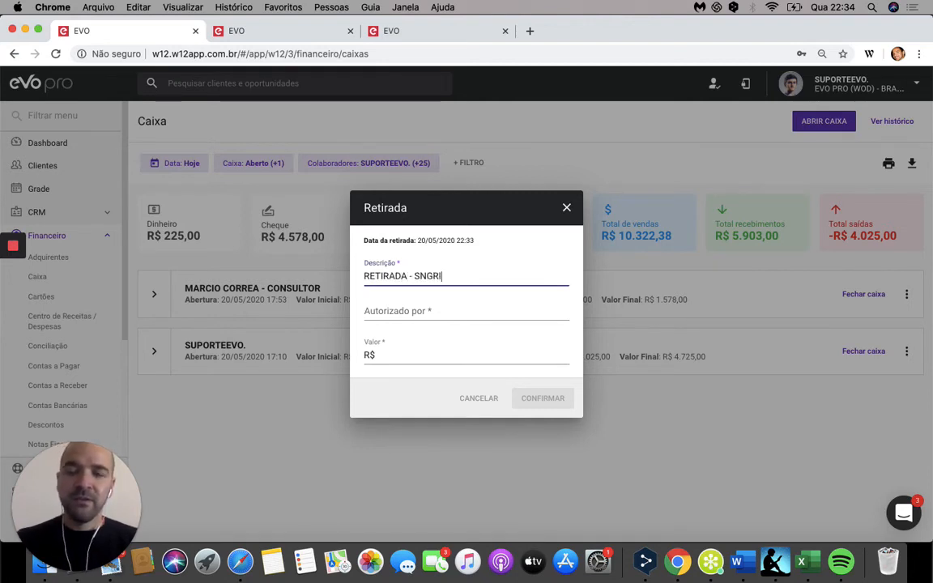
key(BackSpace)
key(BackSpace)
key(BackSpace)
key(BackSpace)
text(A)
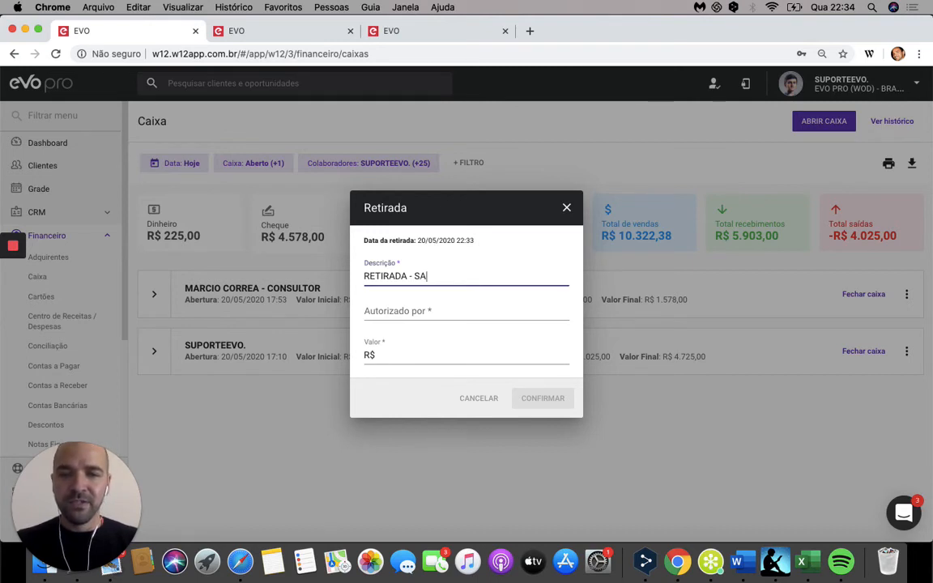
text(NGRIA)
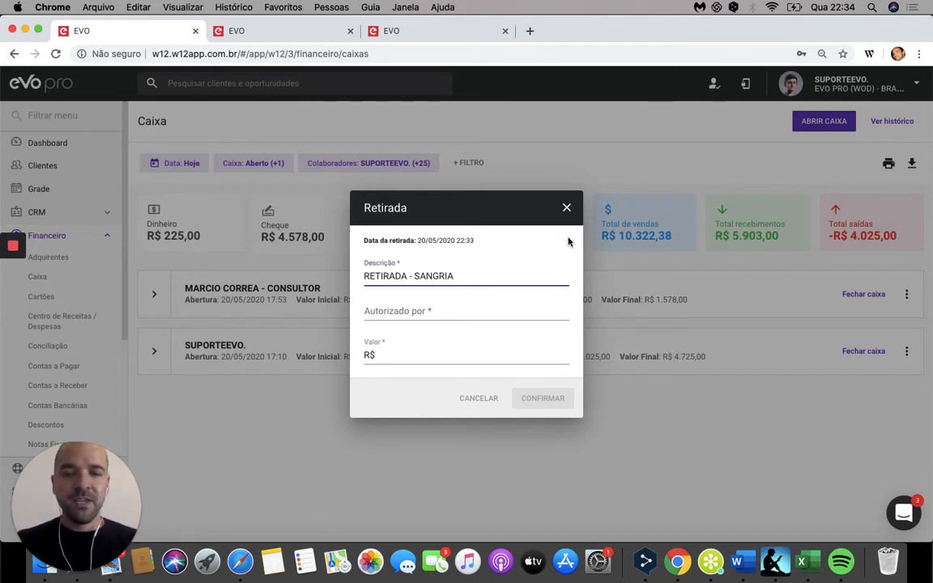
Step: Try to record the withdrawal with SUPORTEEVO. as authoriser and a value of R$ 50,00, and dismiss the dialog
click(515, 311)
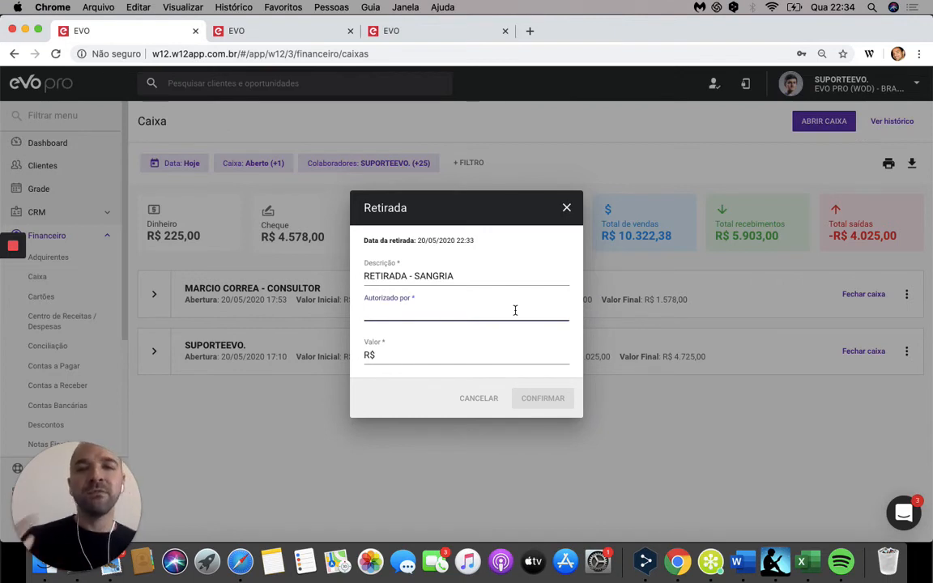
text(su)
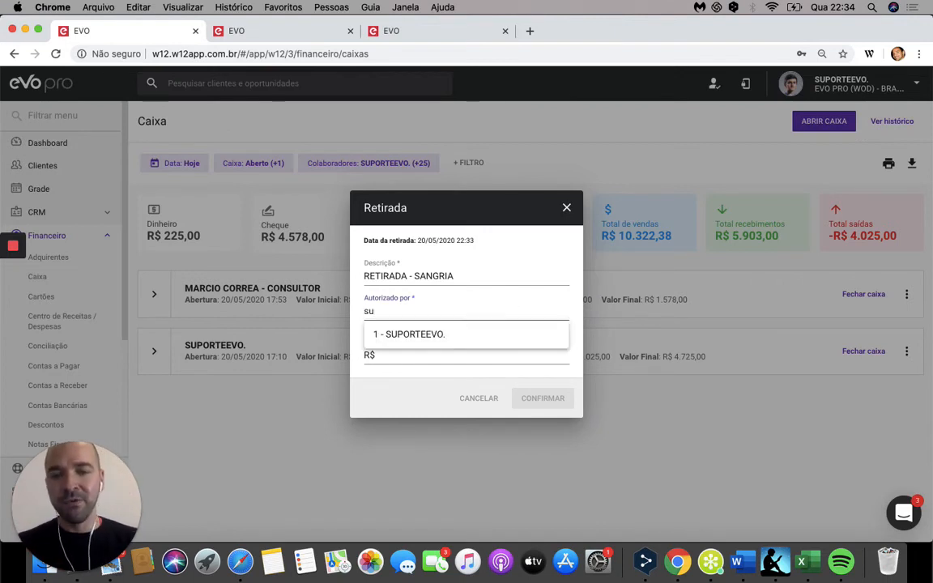
click(520, 333)
click(469, 355)
text(50)
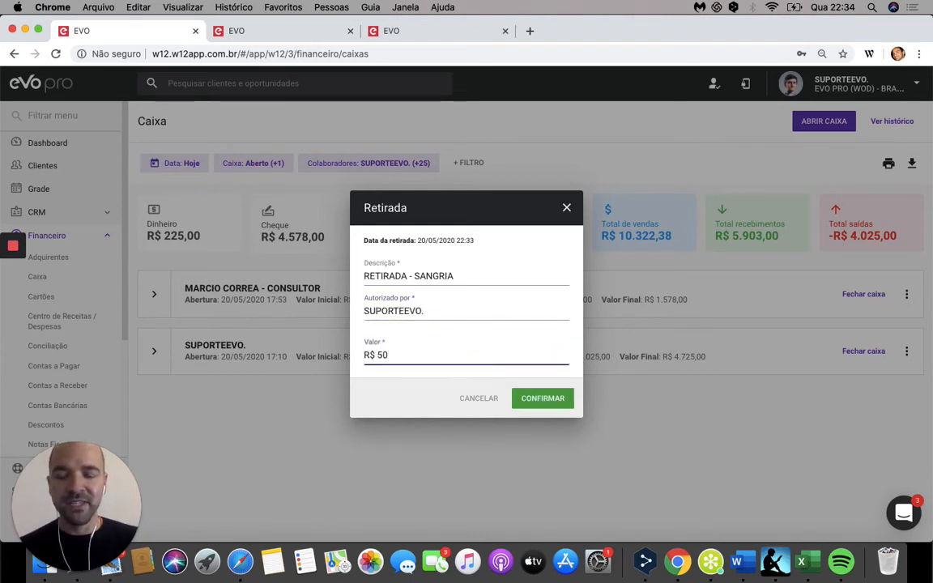
text(,00)
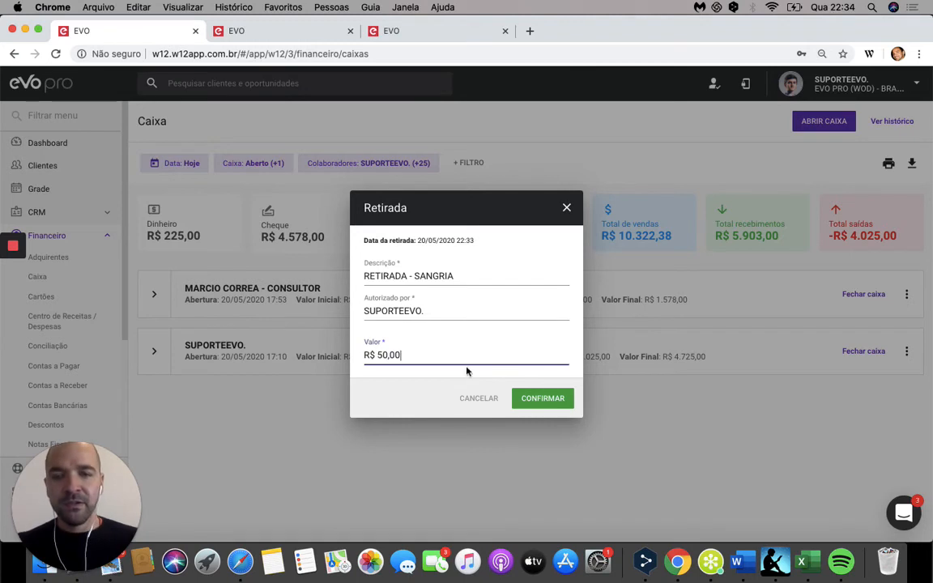
click(540, 402)
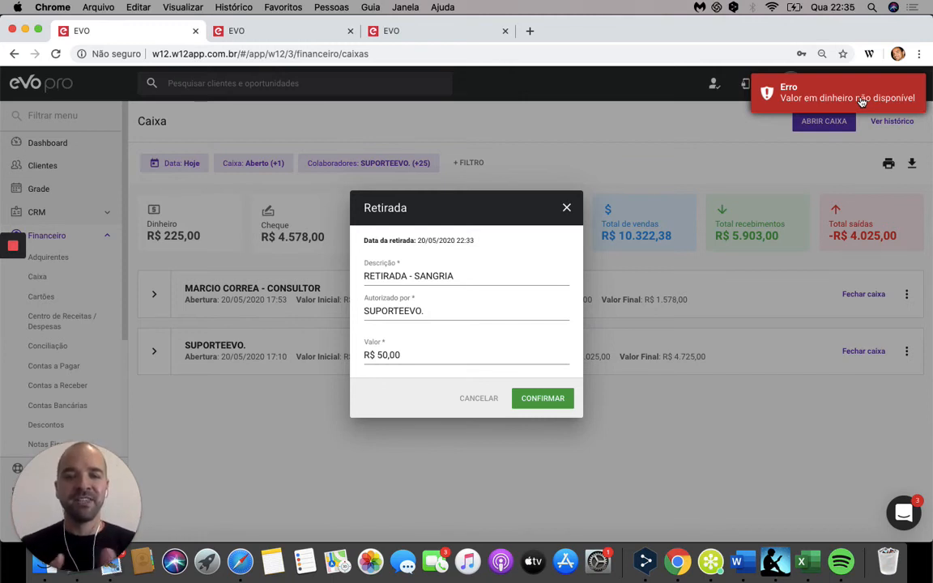
click(569, 217)
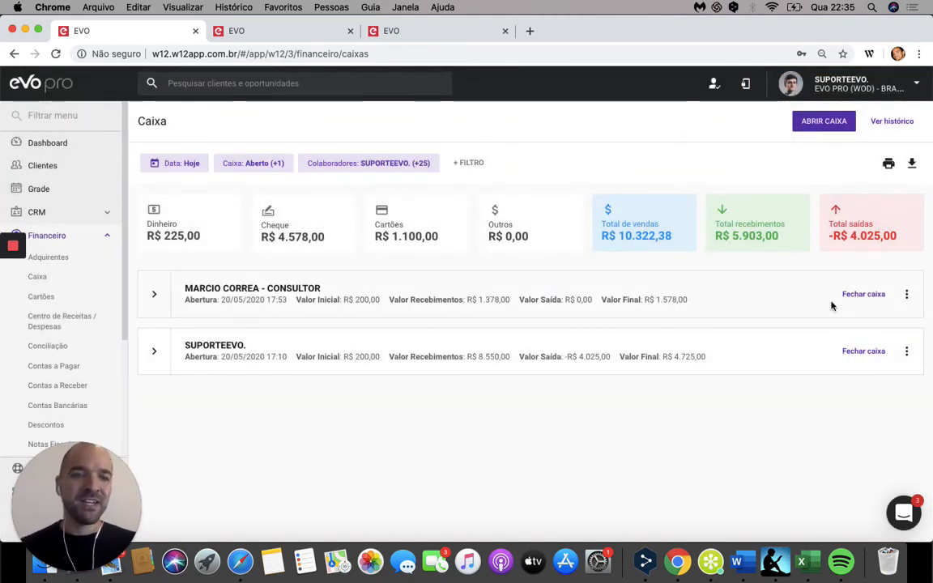
Step: Start a Pagamento from the SUPORTEEVO. register with the description "AULA SUBSTITUICAO" and the cost centre Salários
click(907, 352)
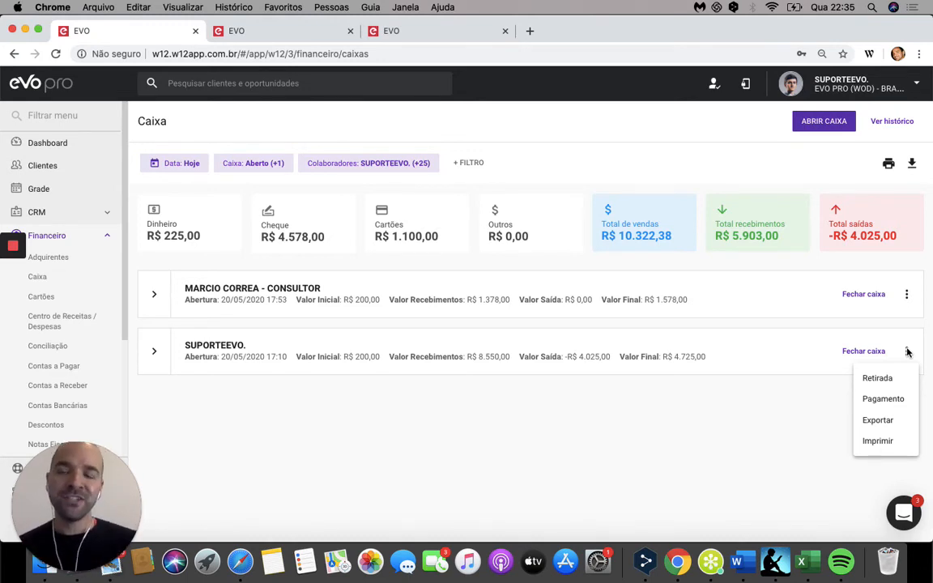
click(881, 400)
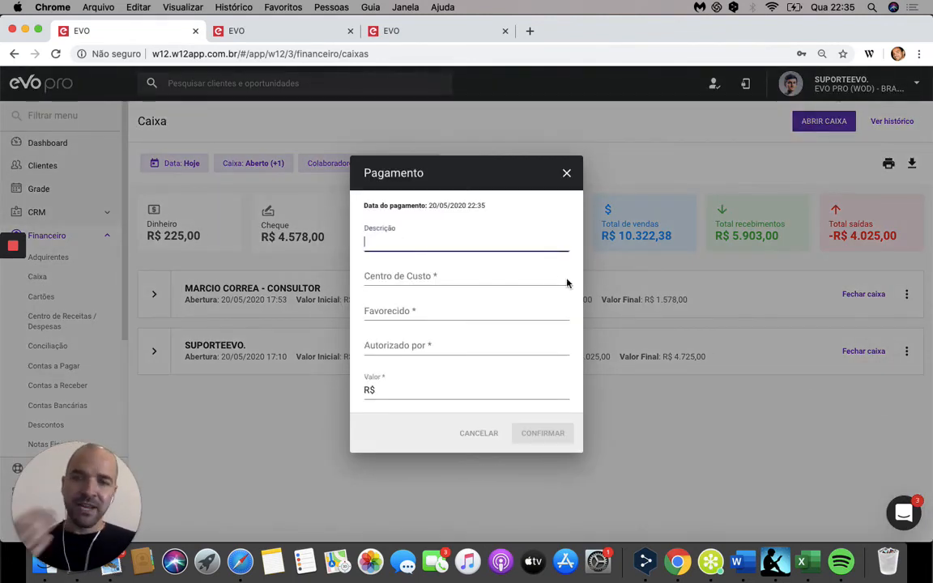
text(AUL A )
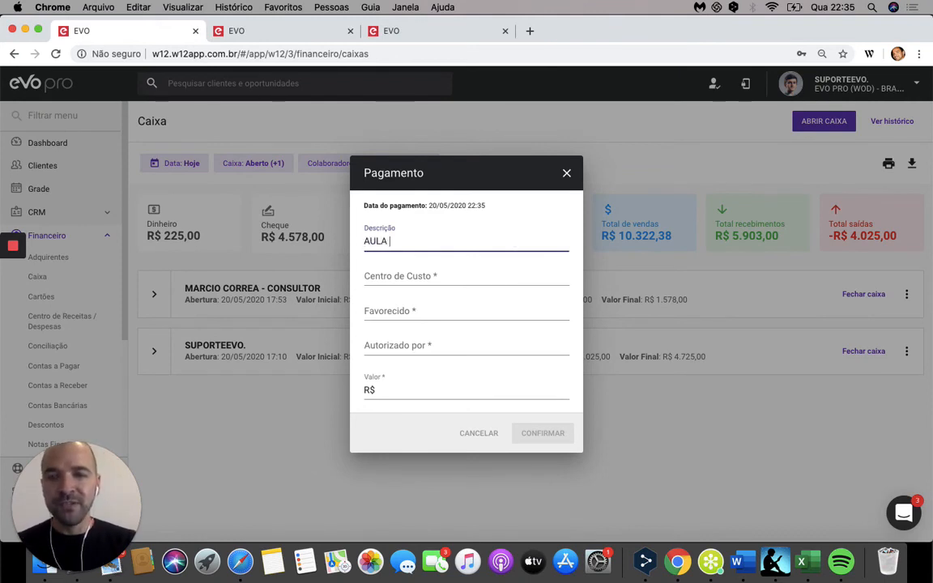
text(SUBSTITUICAO)
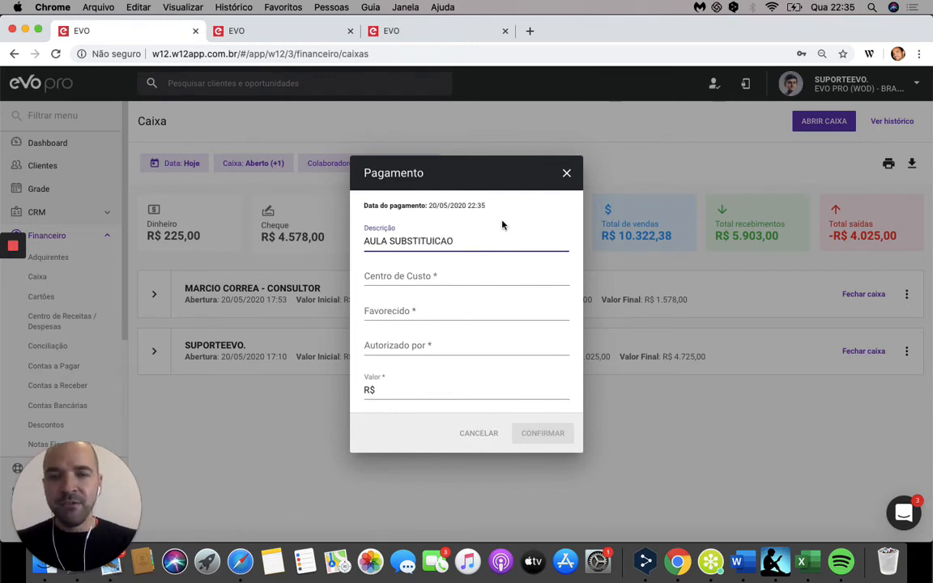
click(511, 273)
text(sal)
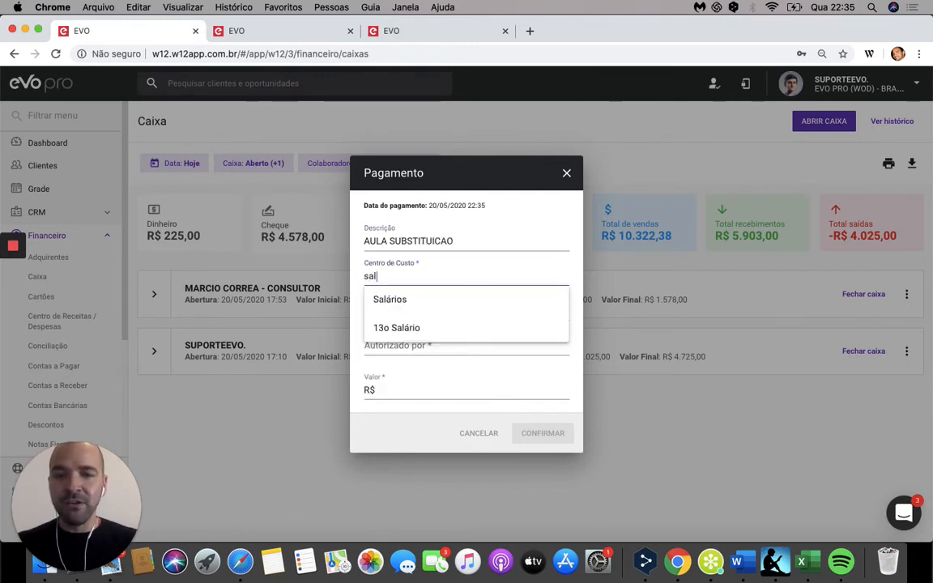
click(518, 298)
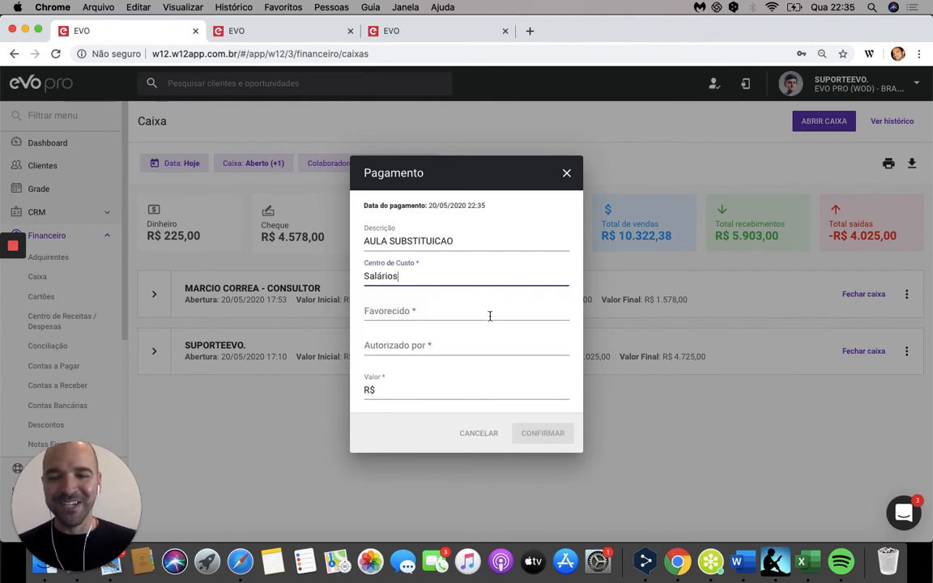
Step: Set the payment's Favorecido to the first employee suggested for "ro" and its authoriser to SUPORTEEVO
click(489, 315)
text(ro)
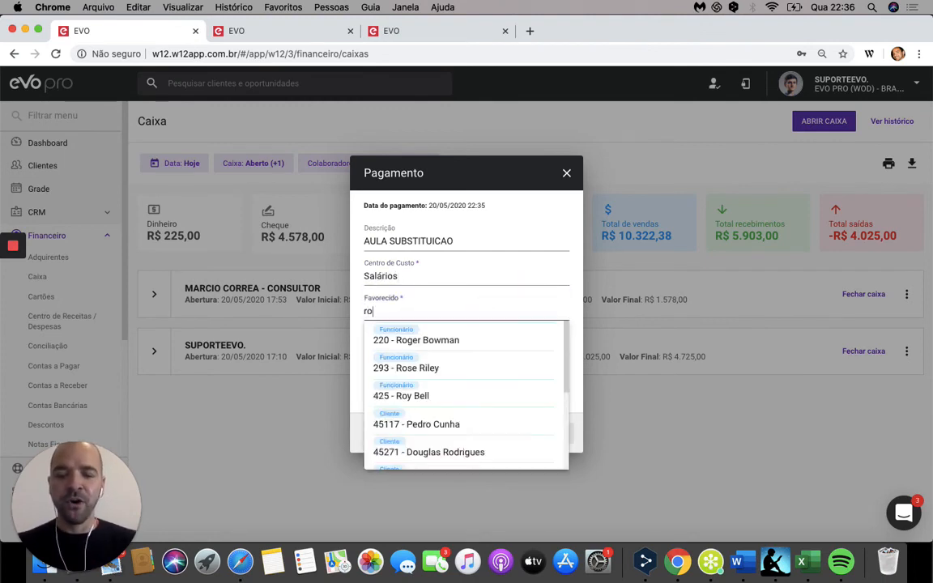
click(489, 340)
click(439, 347)
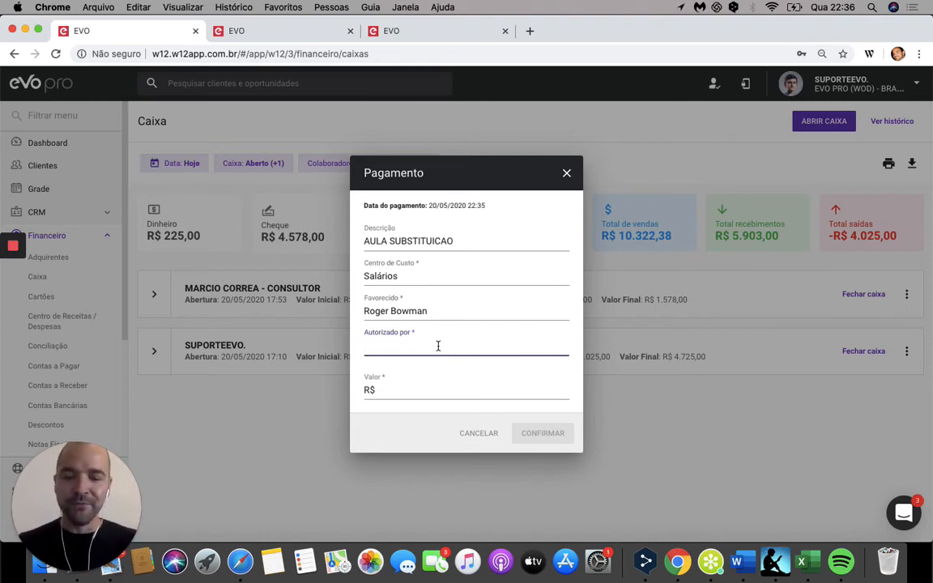
text(su)
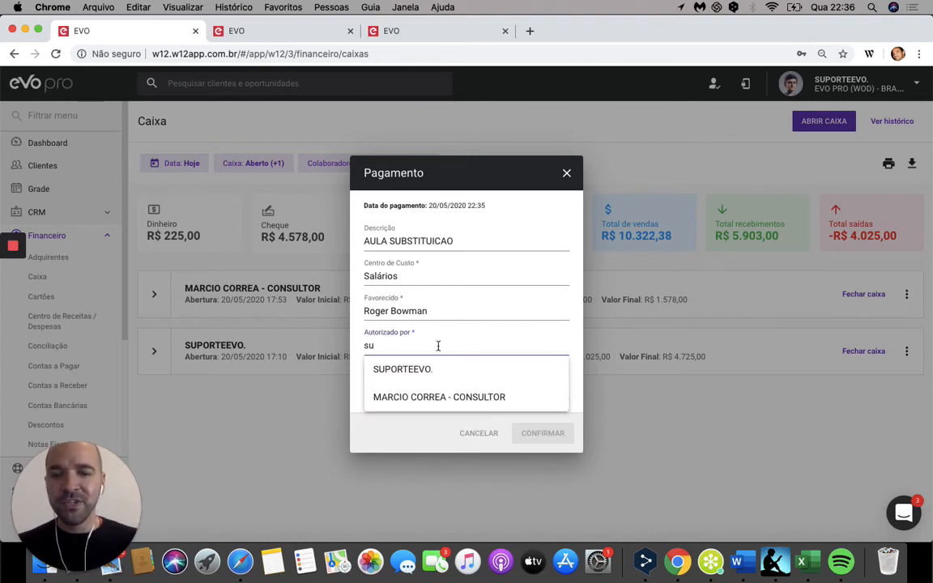
click(438, 375)
Step: Set the payment's value to R$ 25,00 and confirm the payment
click(436, 388)
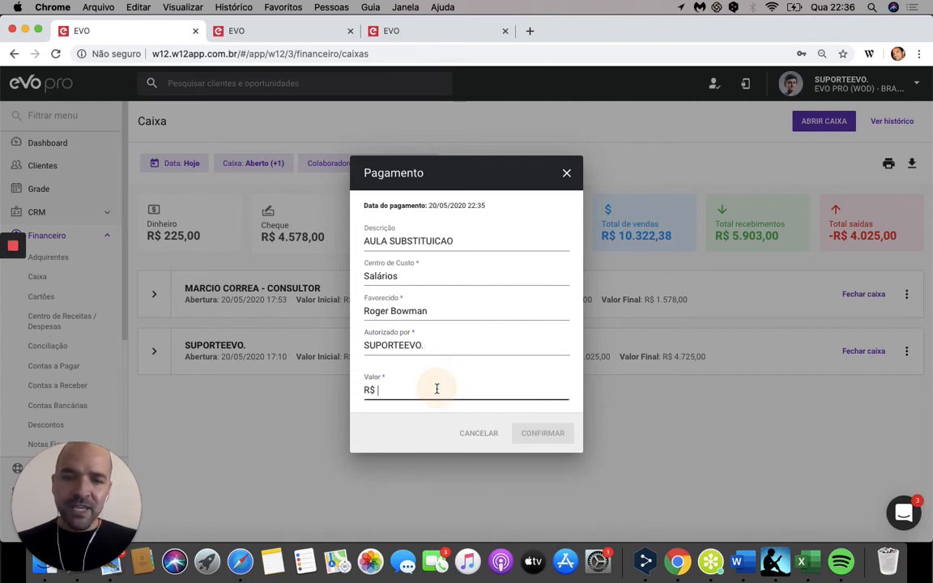
text(2500)
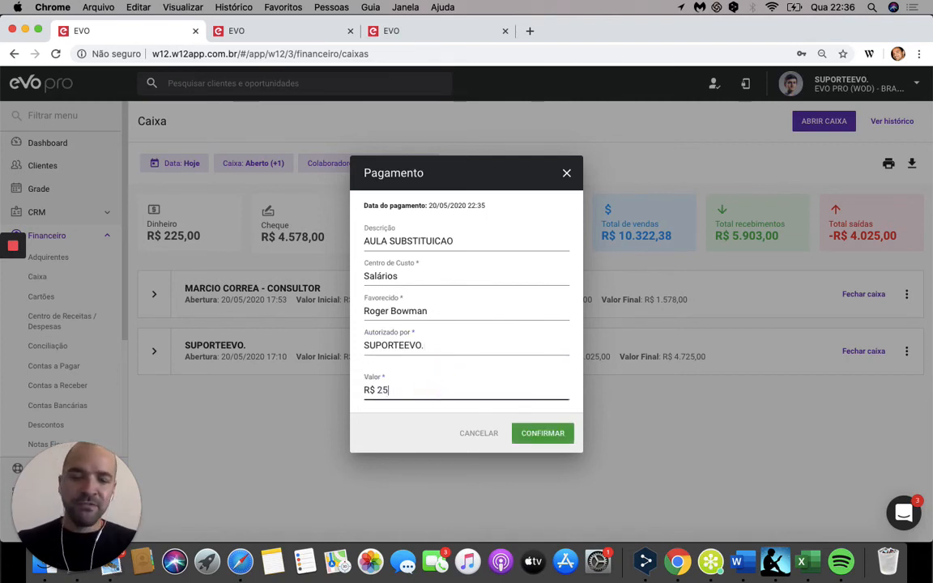
key(BackSpace)
key(BackSpace)
text(,00)
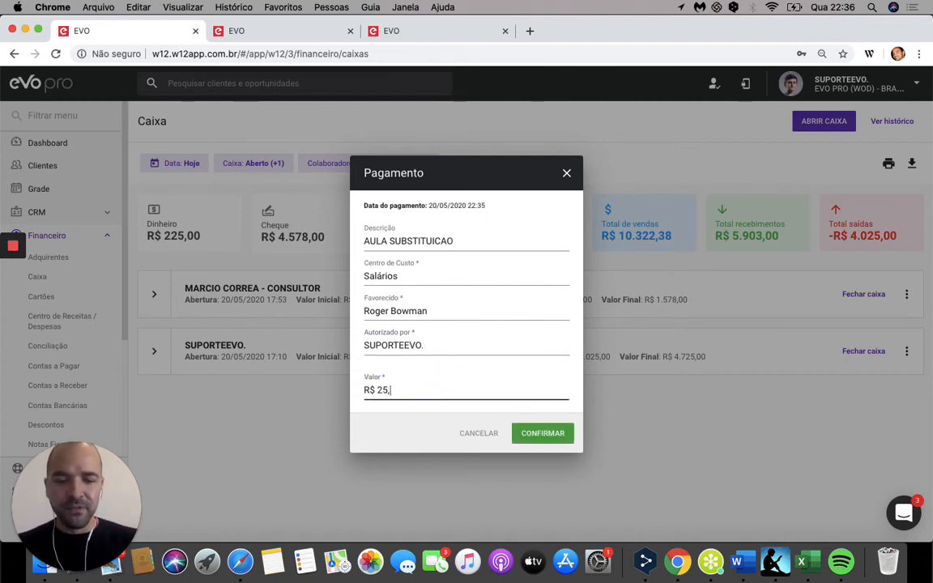
click(555, 436)
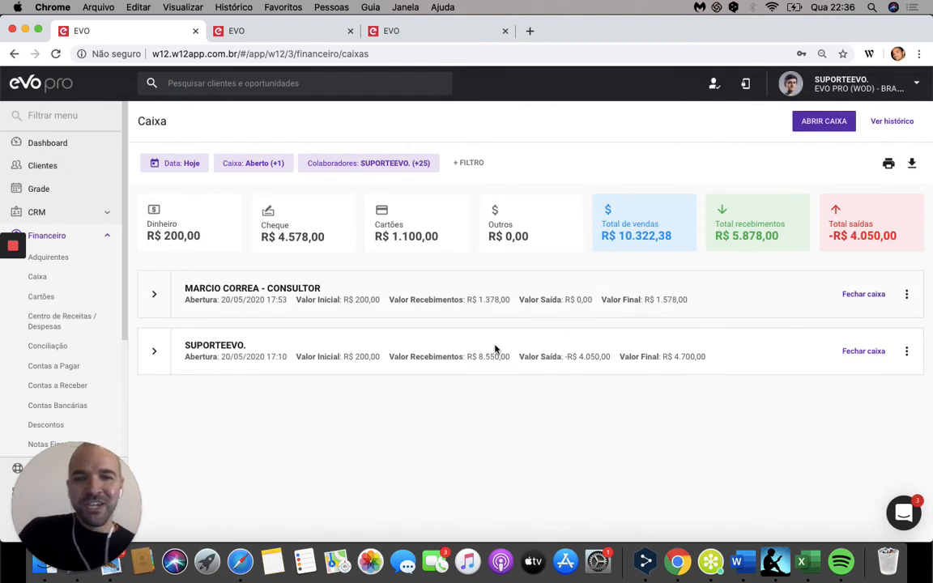
Step: Check the updated summary cards, and expand the SUPORTEEVO. register to review its list of transactions
mouse_move(391, 247)
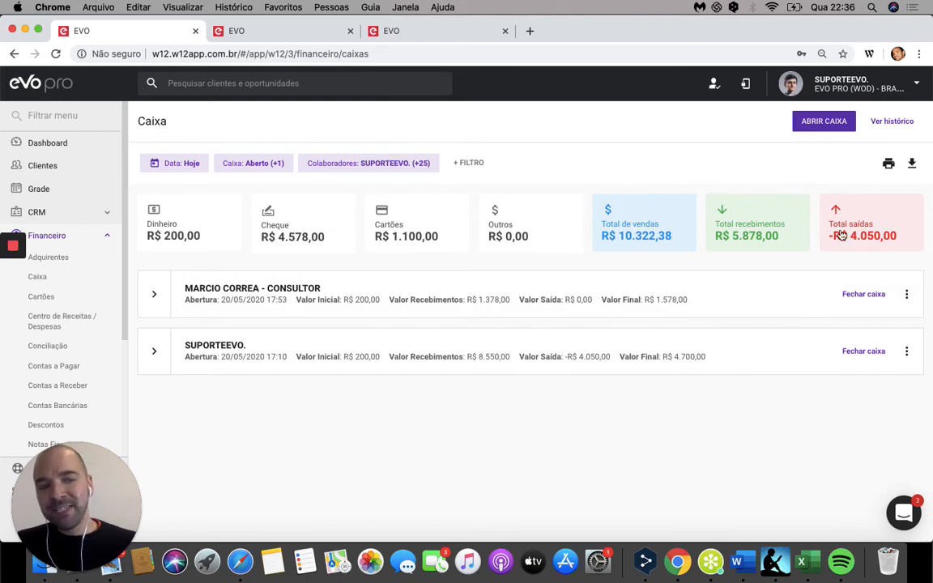
click(154, 352)
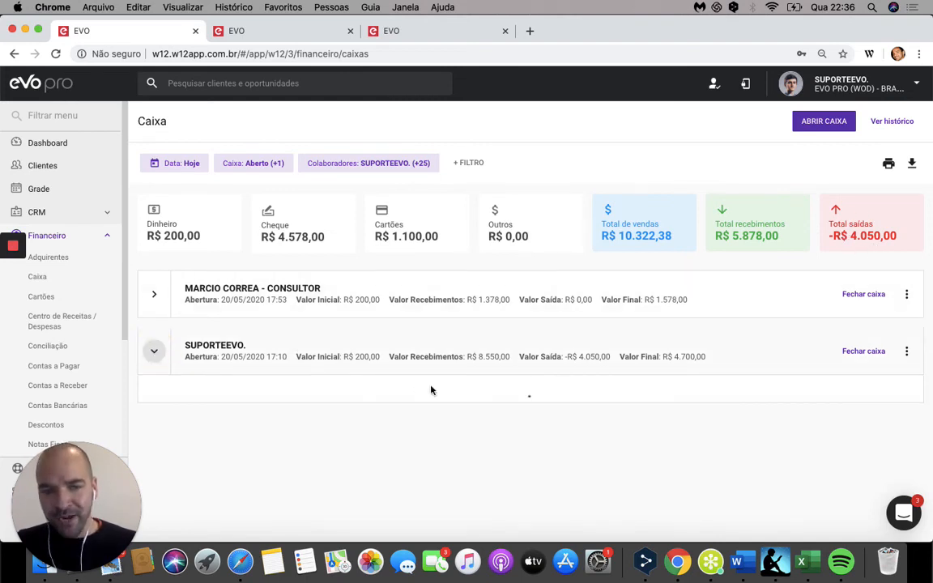
scroll(555, 438, down, 4)
scroll(556, 440, up, 4)
scroll(556, 440, down, 6)
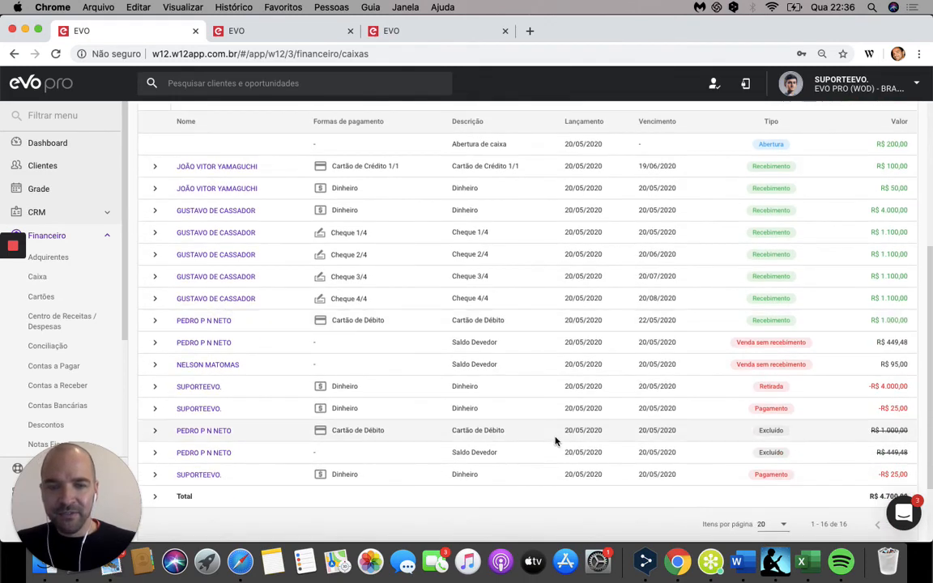
scroll(554, 444, down, 1)
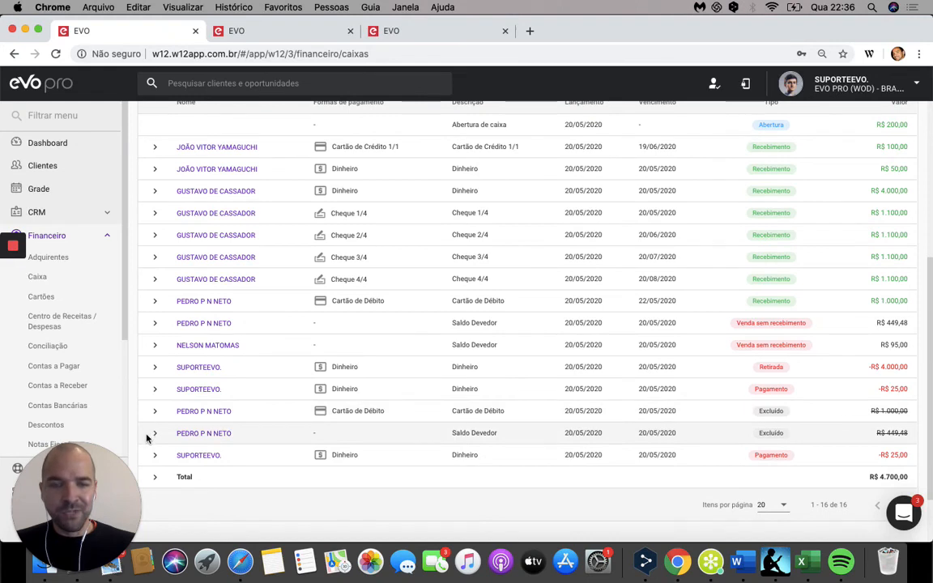
Step: Inspect the details of the first Pagamento and of the Retirada in the SUPORTEEVO. register, collapsing each one after viewing
click(155, 392)
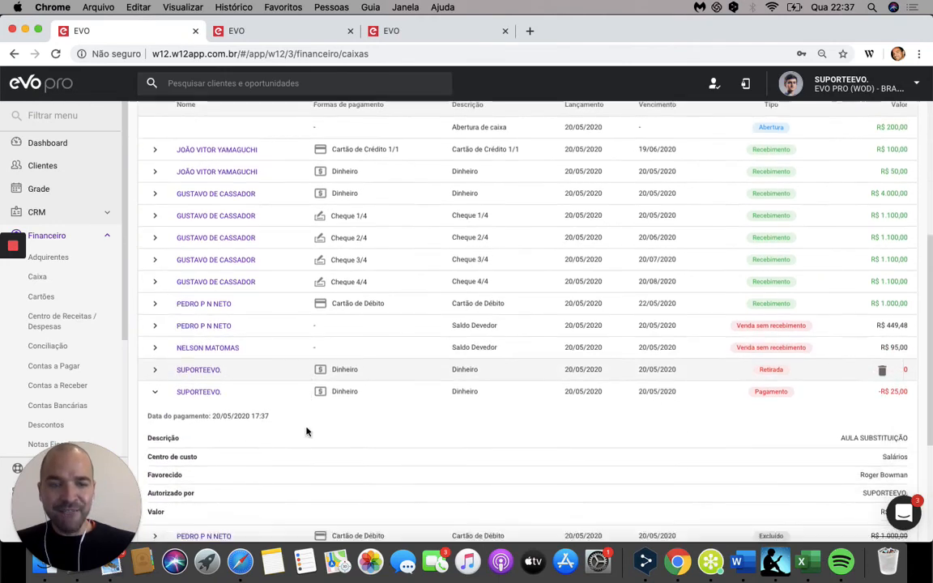
scroll(305, 435, down, 3)
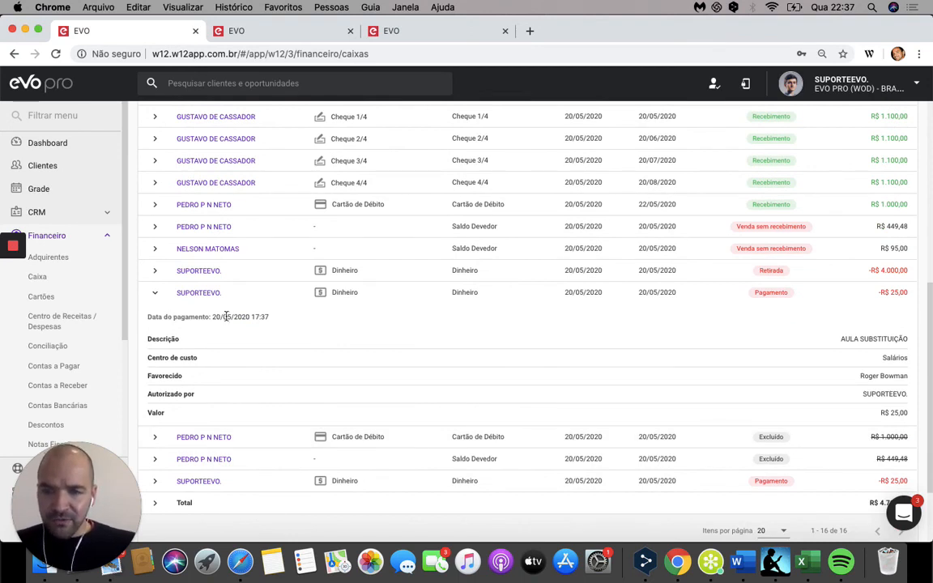
drag(841, 341, 870, 339)
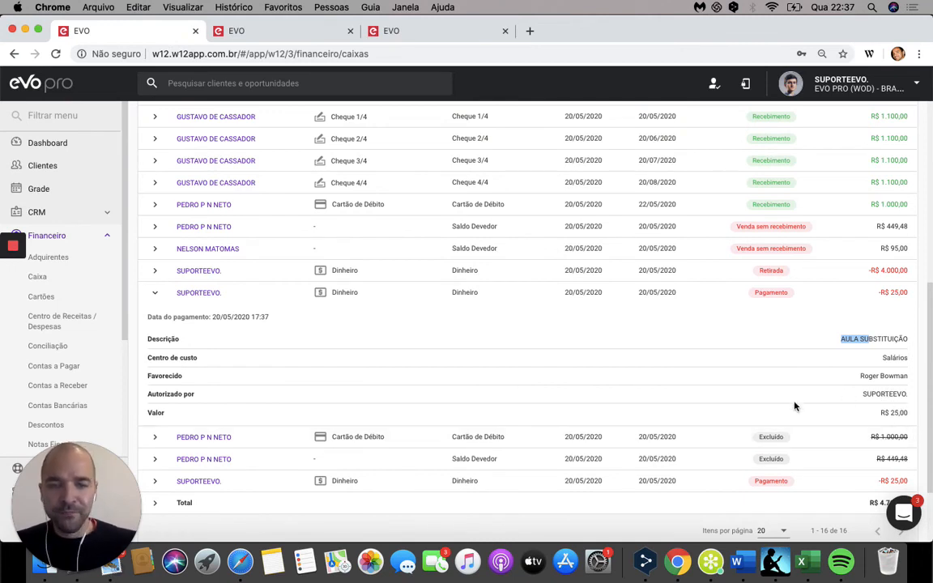
click(154, 294)
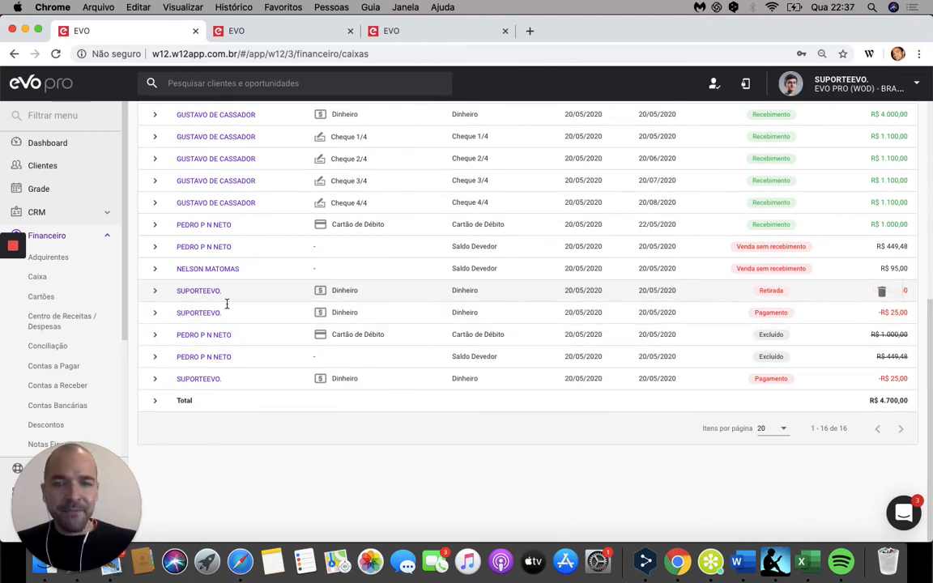
click(154, 291)
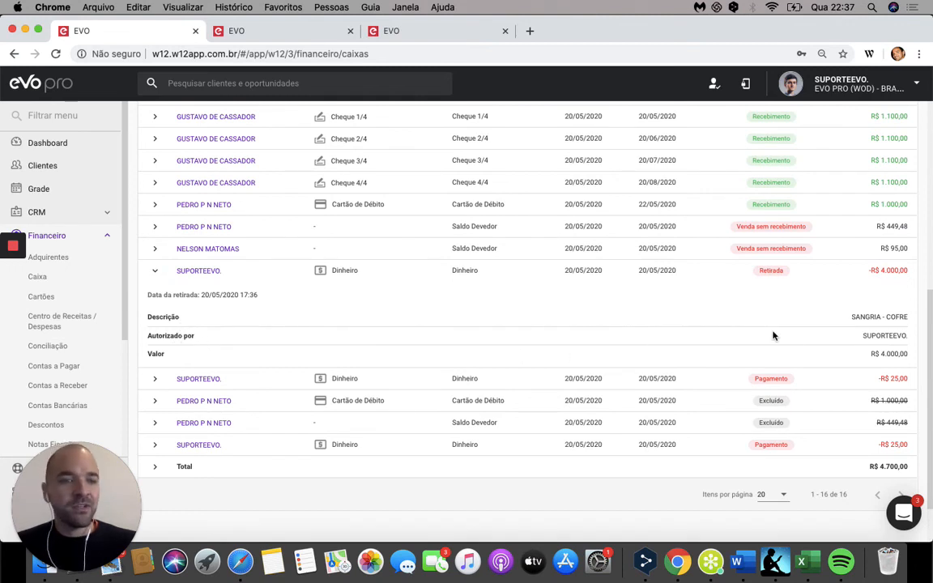
click(154, 270)
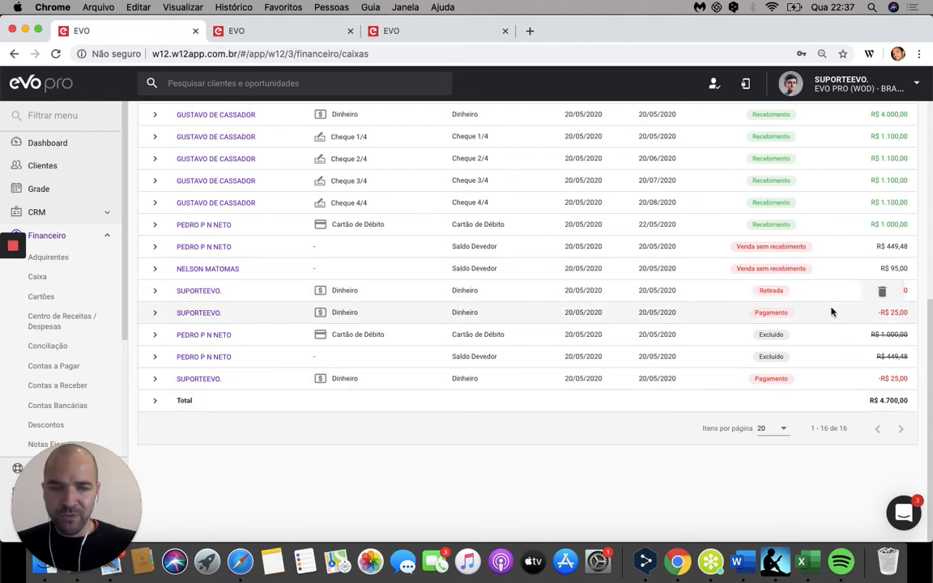
Step: Advance the presentation to the "Impressões e Relatórios" slide and return to EVO's Caixa page
scroll(820, 273, up, 5)
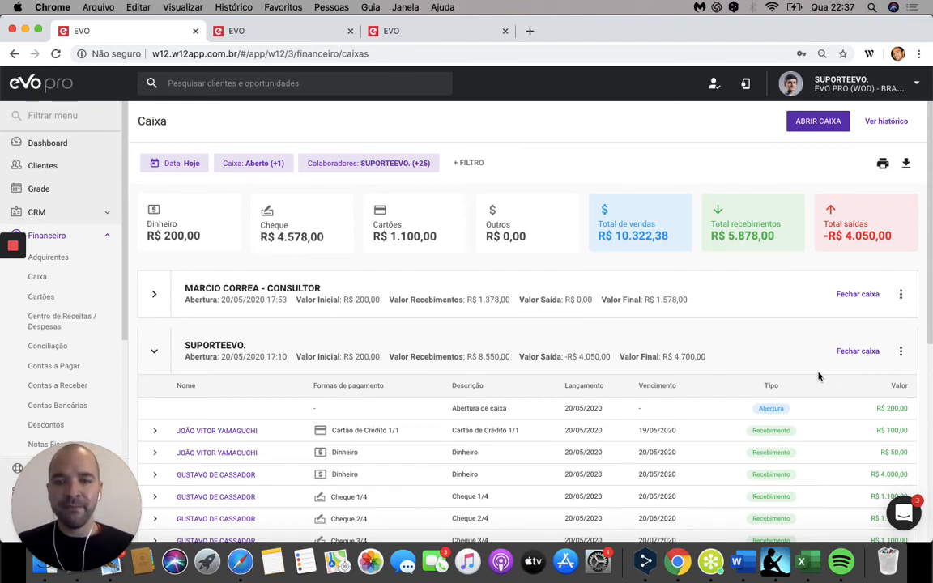
key(ctrl+Left)
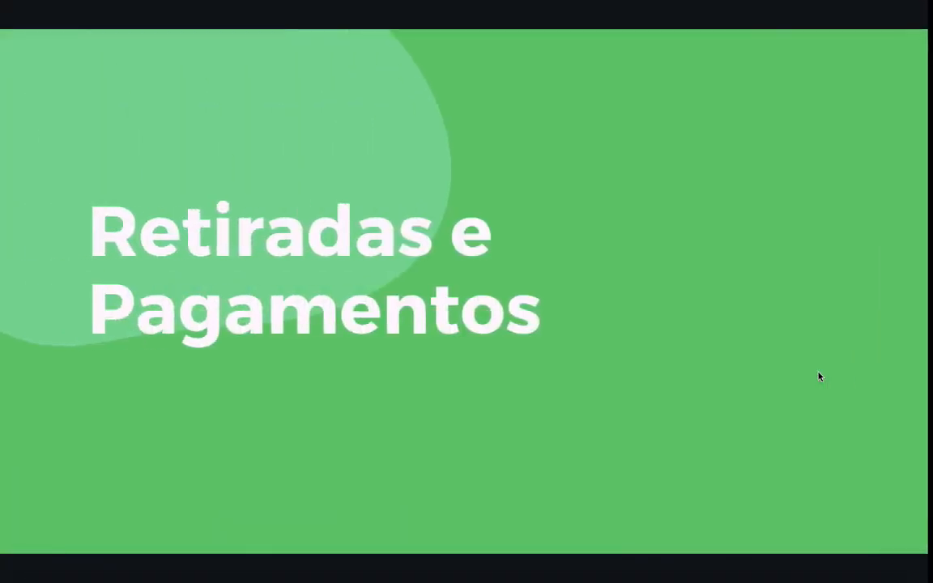
key(Right)
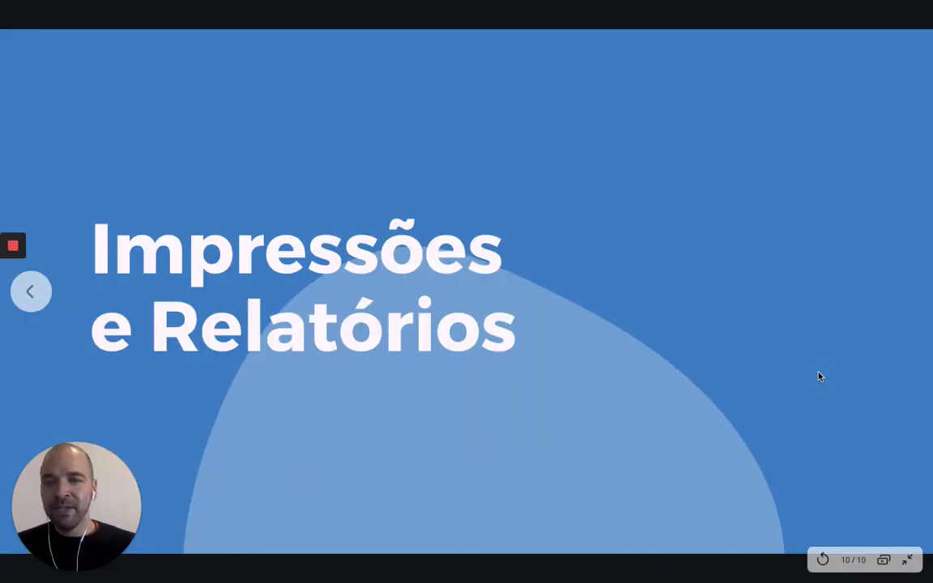
key(ctrl+Right)
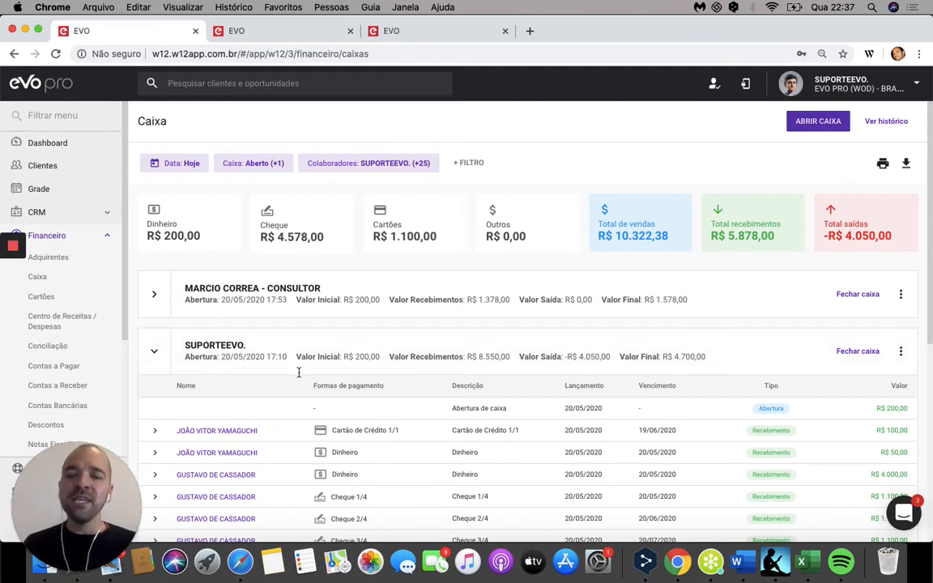
Step: Collapse the SUPORTEEVO. register and preview its printable cash movement report, closing the report without printing
click(160, 359)
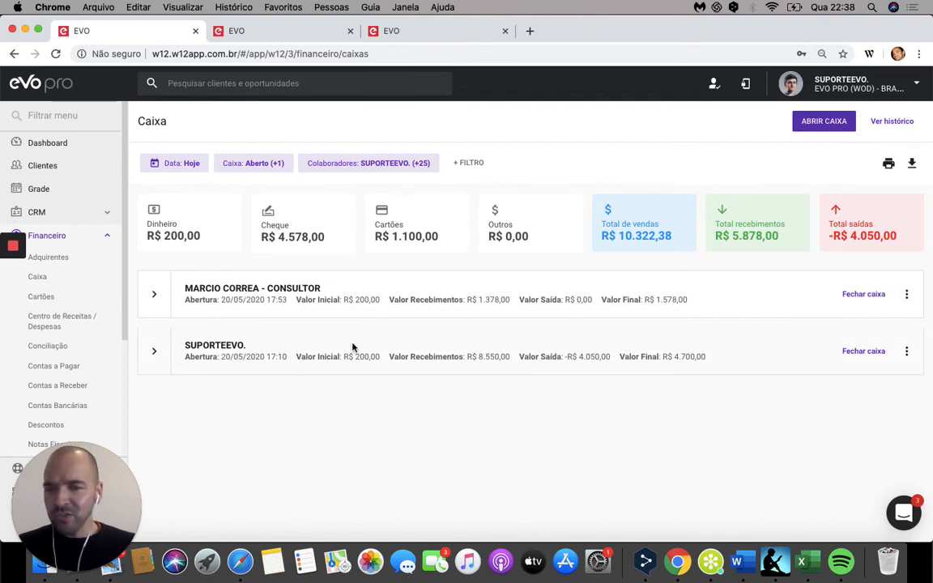
click(906, 353)
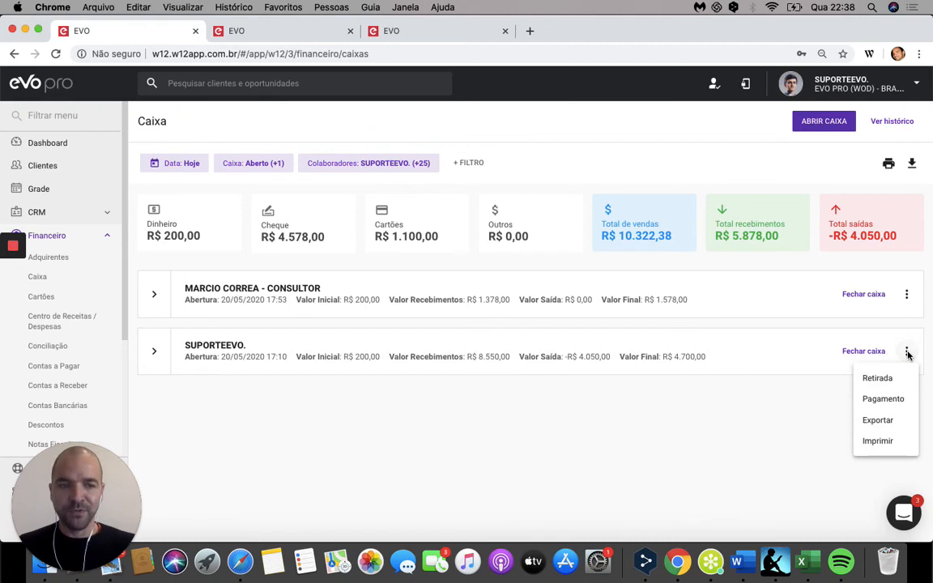
click(888, 441)
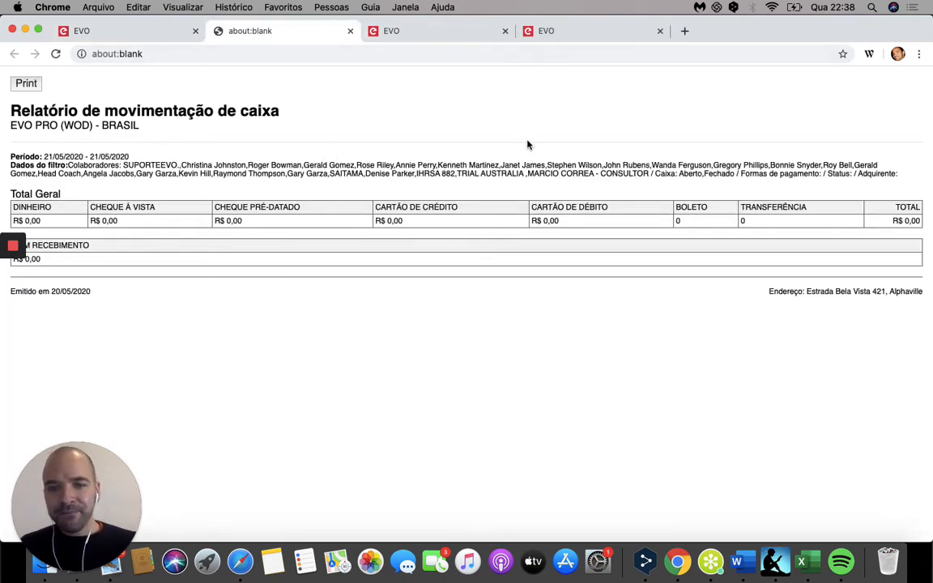
click(350, 31)
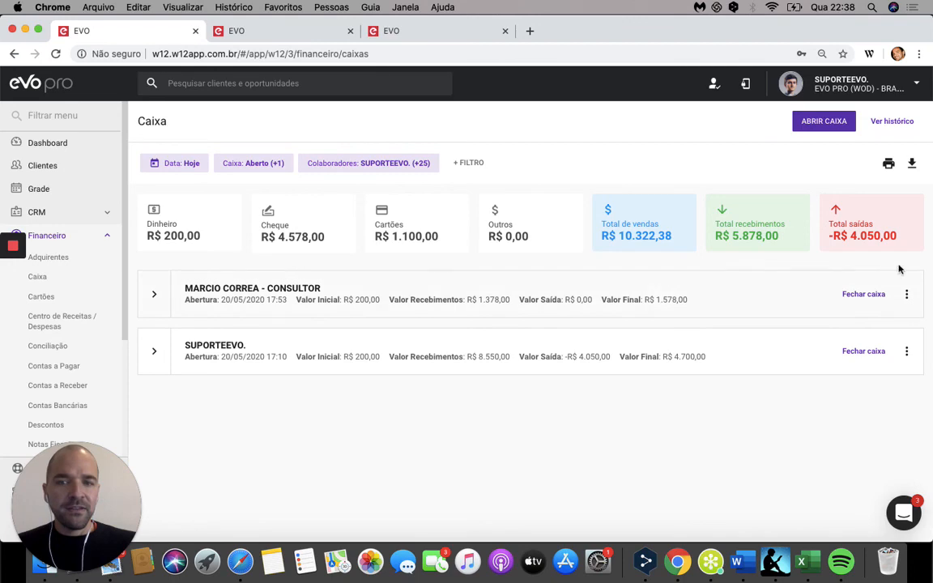
Step: Preview the printable cash movement report for the whole Caixa page, and close it without printing
click(889, 165)
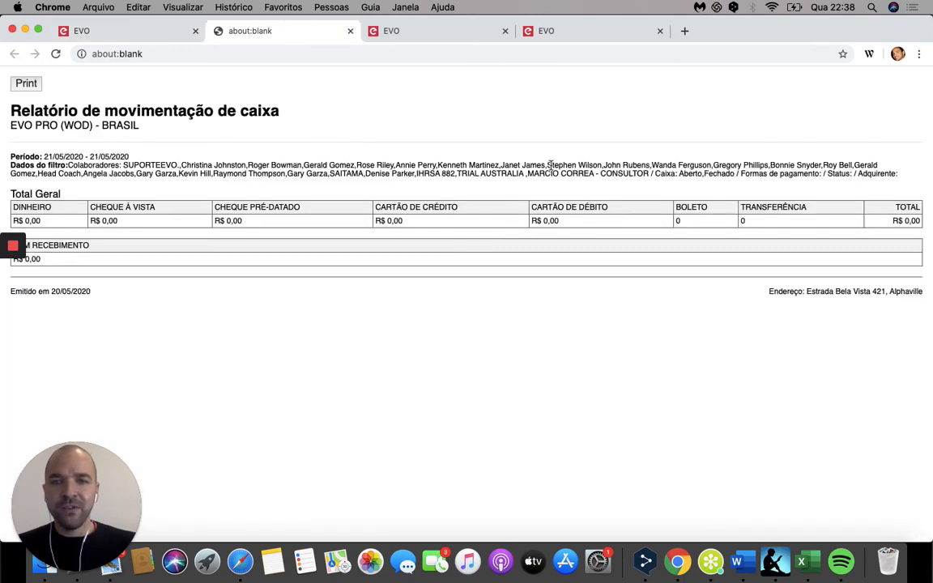
click(351, 32)
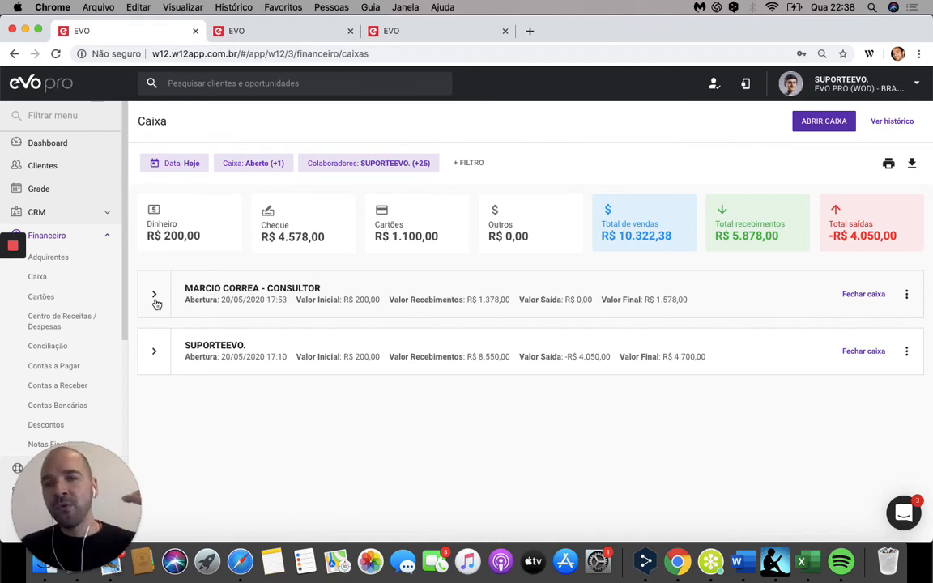
mouse_move(329, 258)
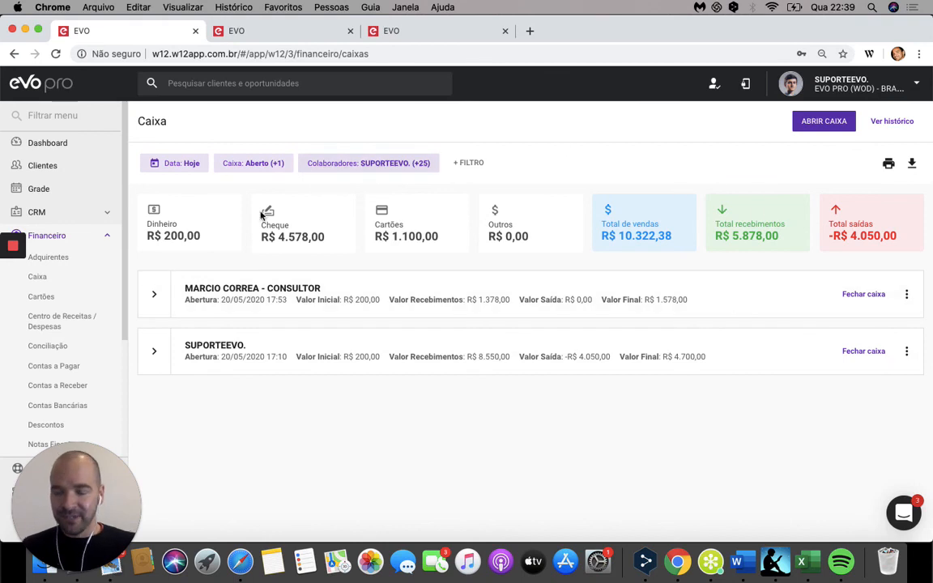
mouse_move(261, 217)
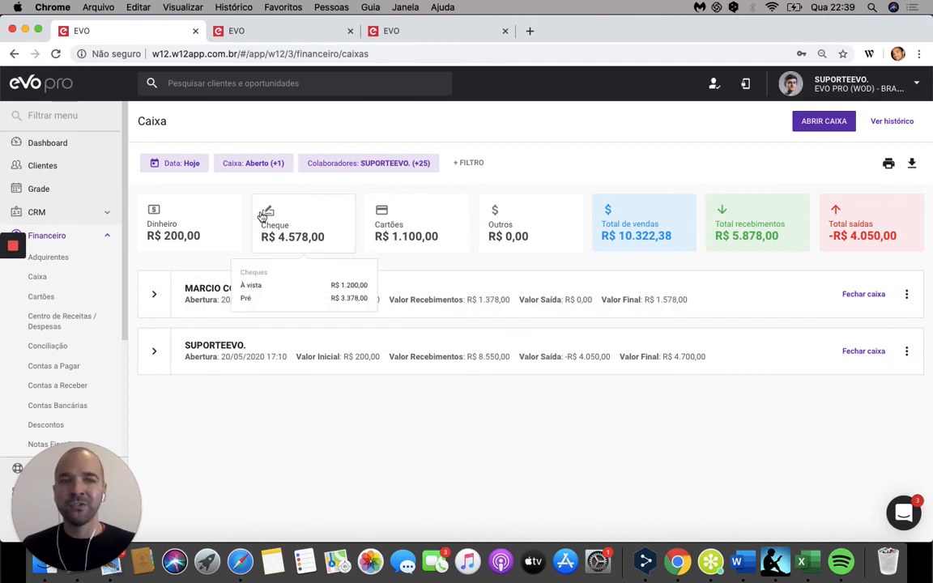
Step: View the consultant register's available actions and the page-wide report export form, closing the form without sending a report
click(907, 294)
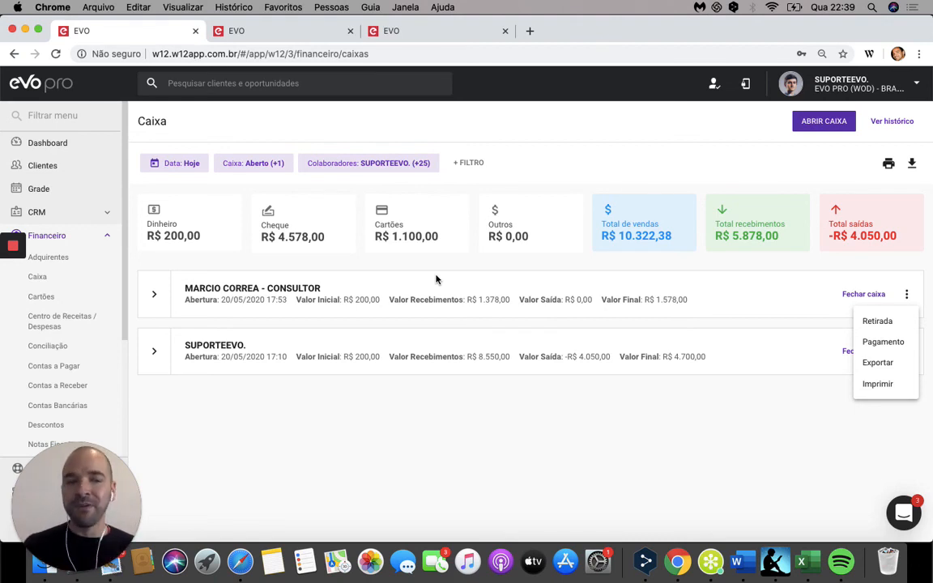
click(914, 165)
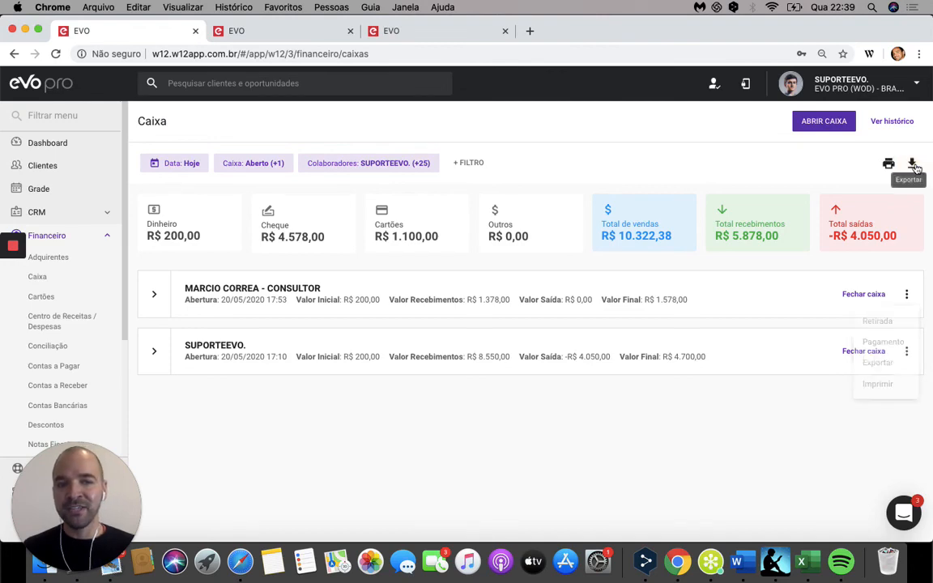
click(913, 165)
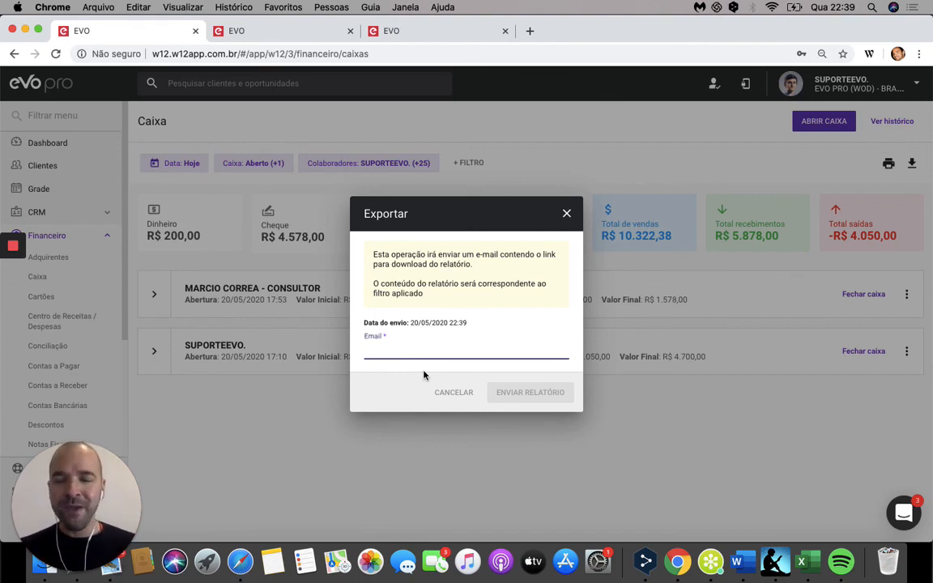
click(567, 215)
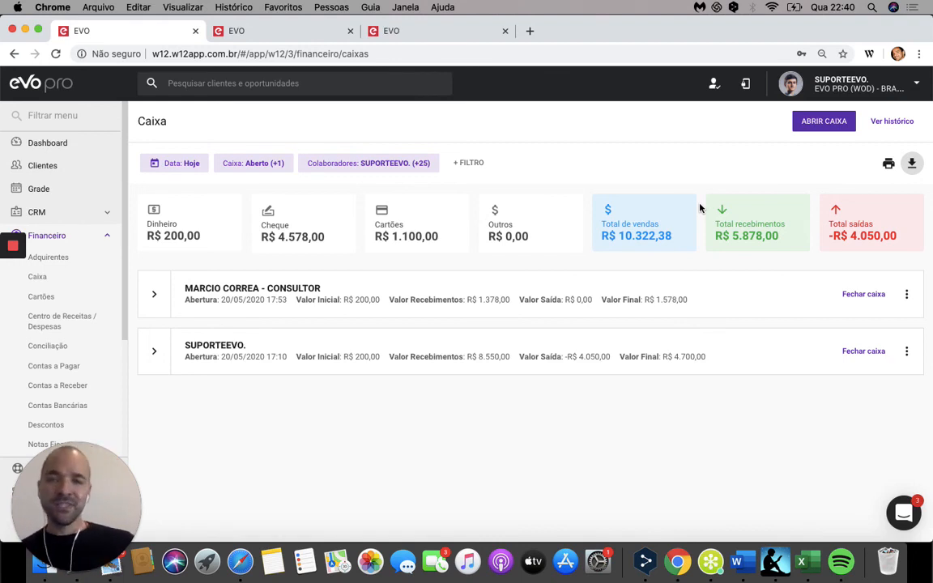
Step: Open the cash register history and go back to the Caixa page
click(894, 120)
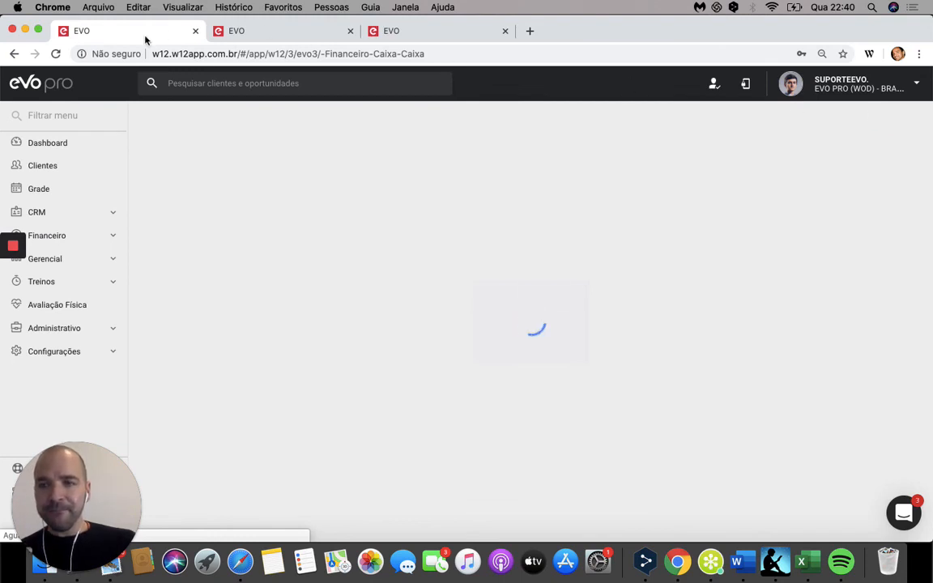
click(14, 55)
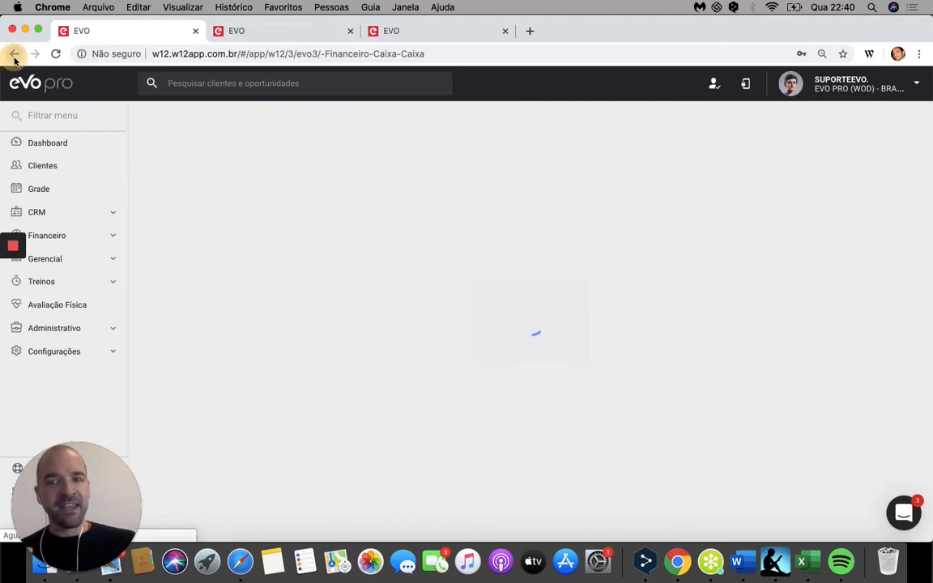